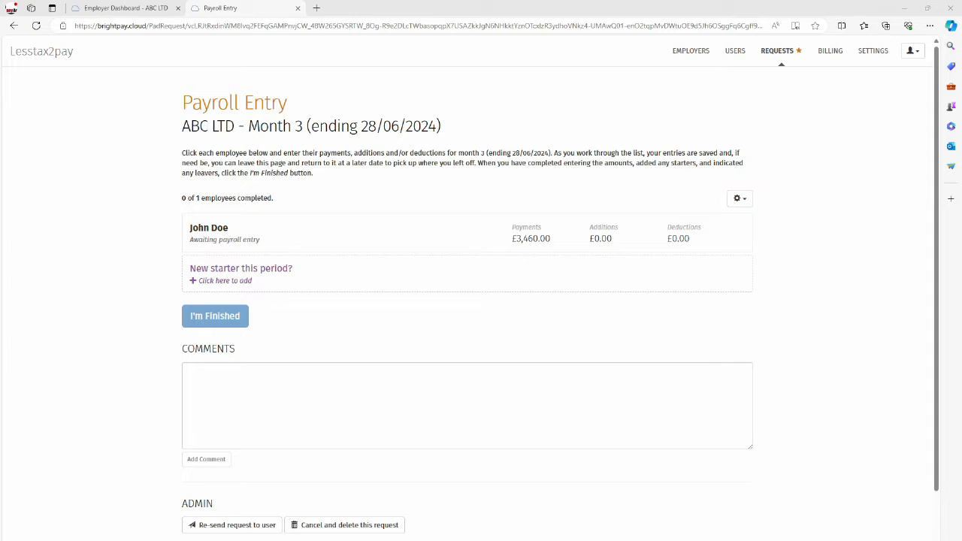
- Open the listed employee's month 3 payroll entry and view the payment types that can be added
click(380, 249)
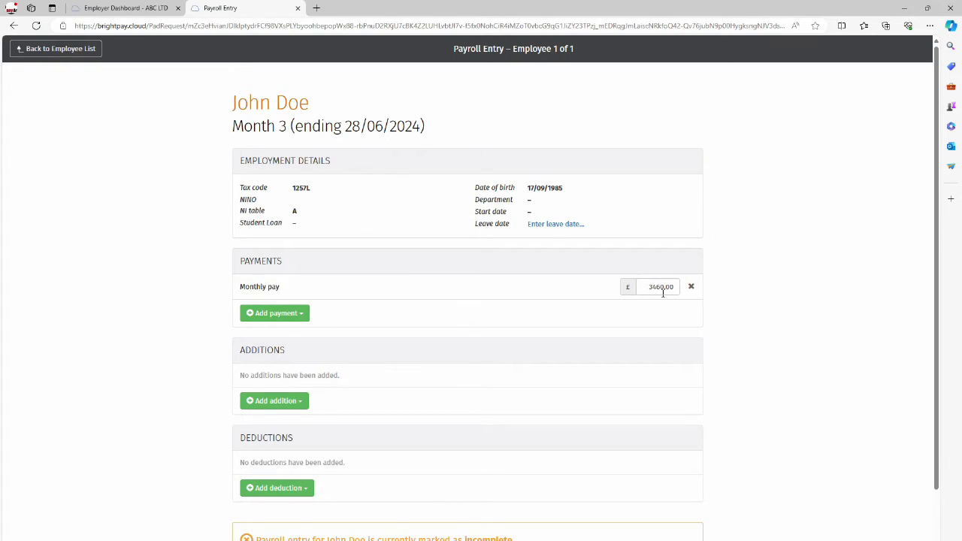
click(297, 319)
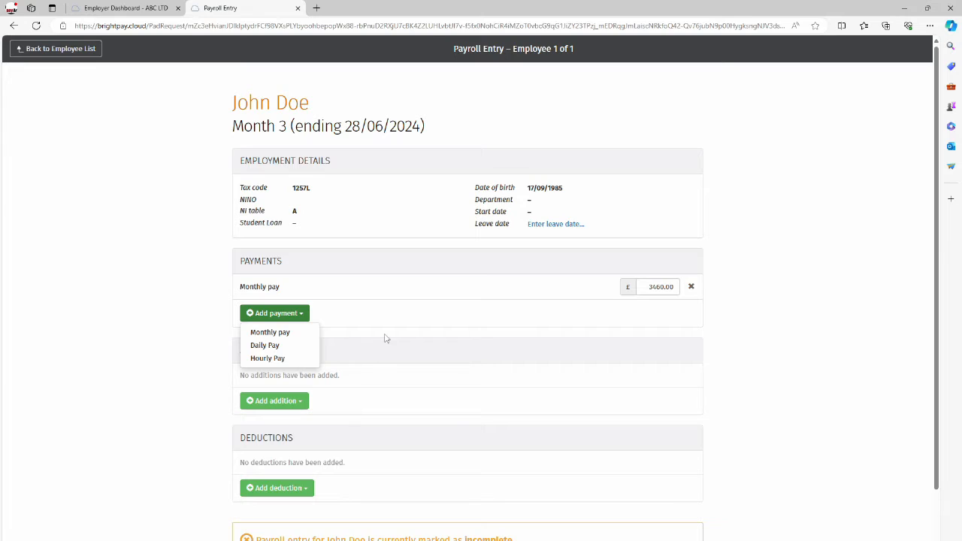
click(358, 324)
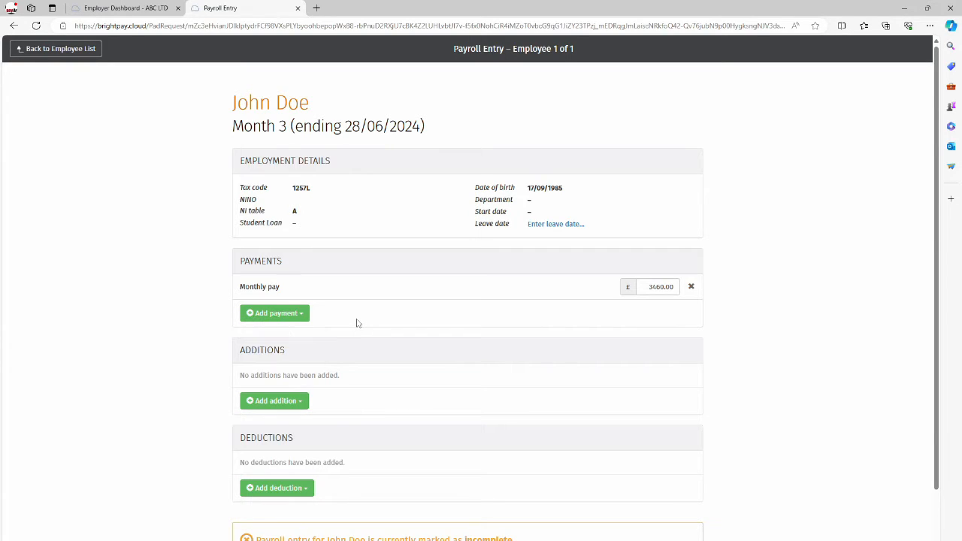
- Add a Commission addition of £1500 to the employee's payroll entry
click(286, 403)
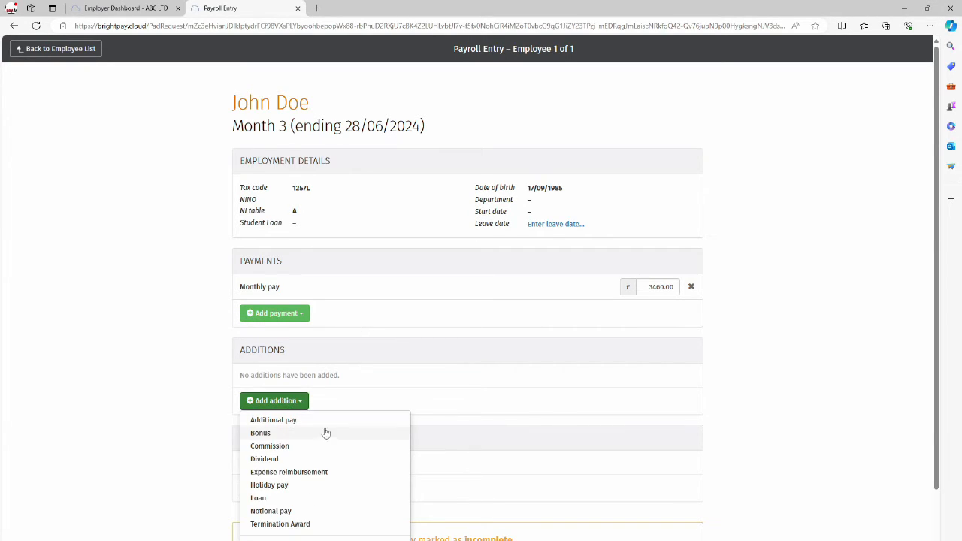
click(309, 445)
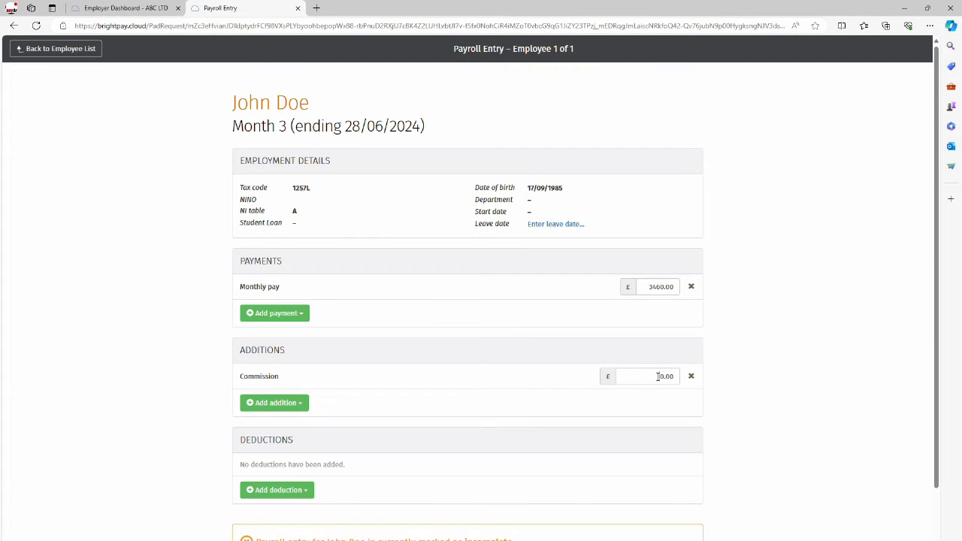
click(663, 376)
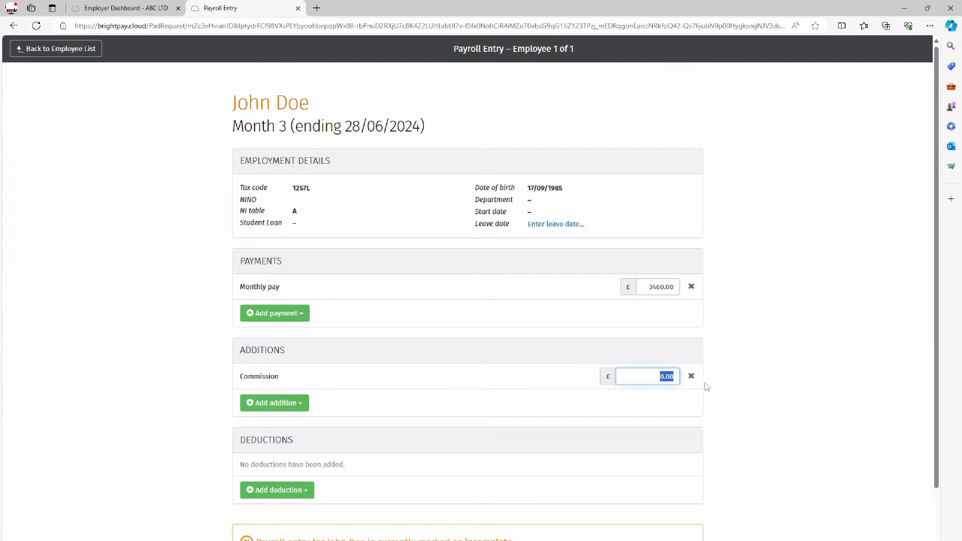
text(1500)
click(449, 418)
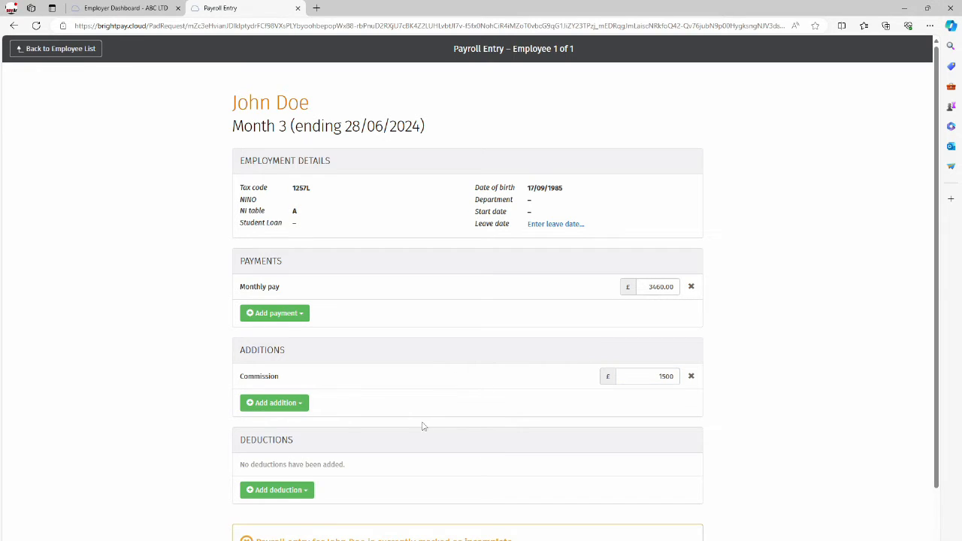
- Review the deduction types and addition types available for the employee's payroll entry
scroll(423, 425, down, 2)
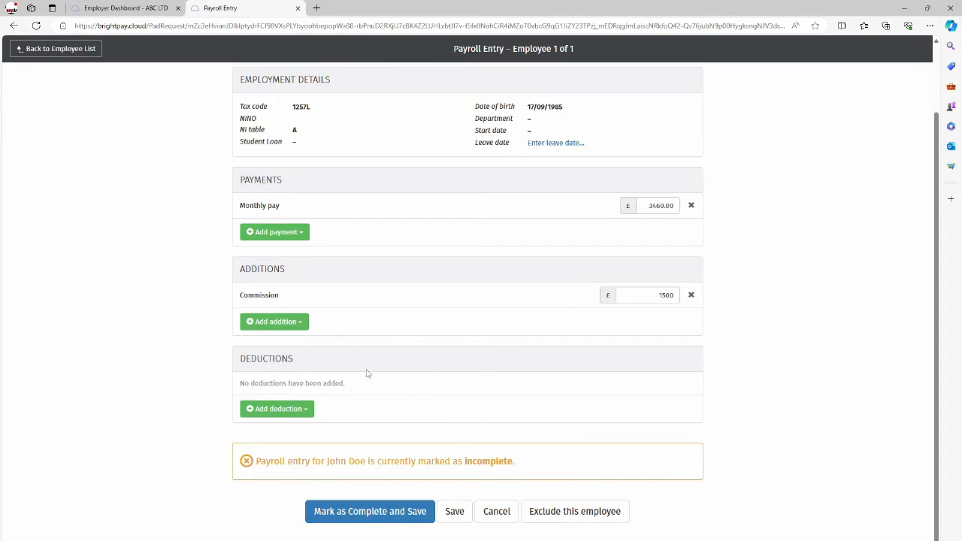
click(298, 411)
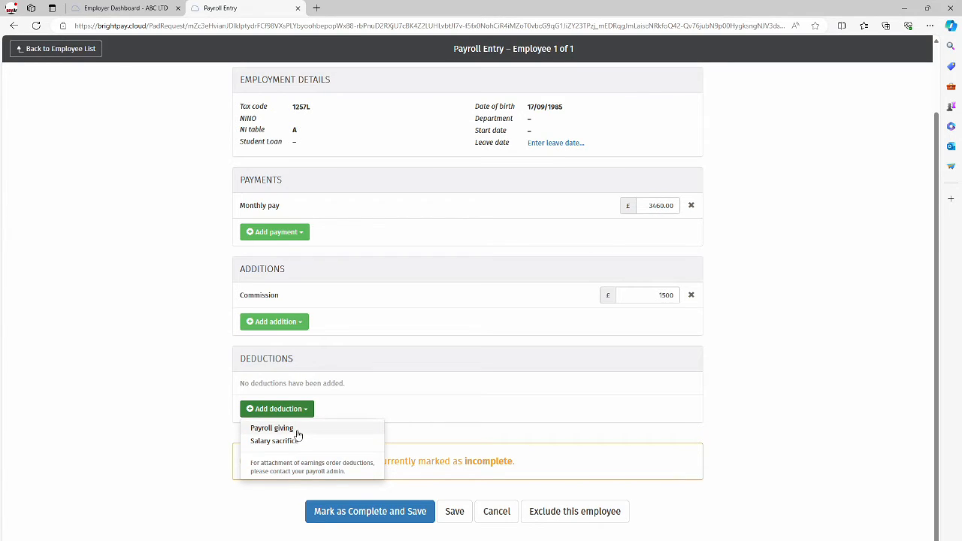
click(417, 378)
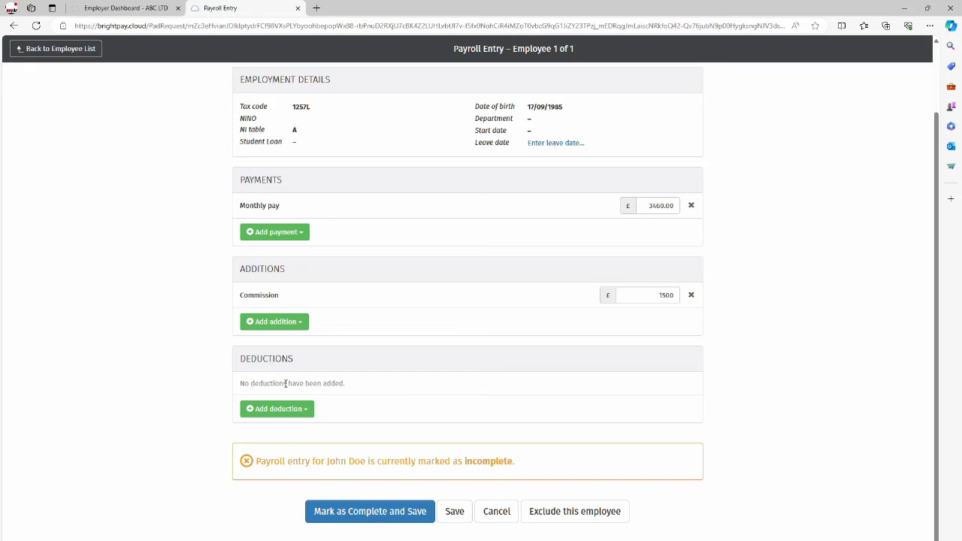
click(291, 324)
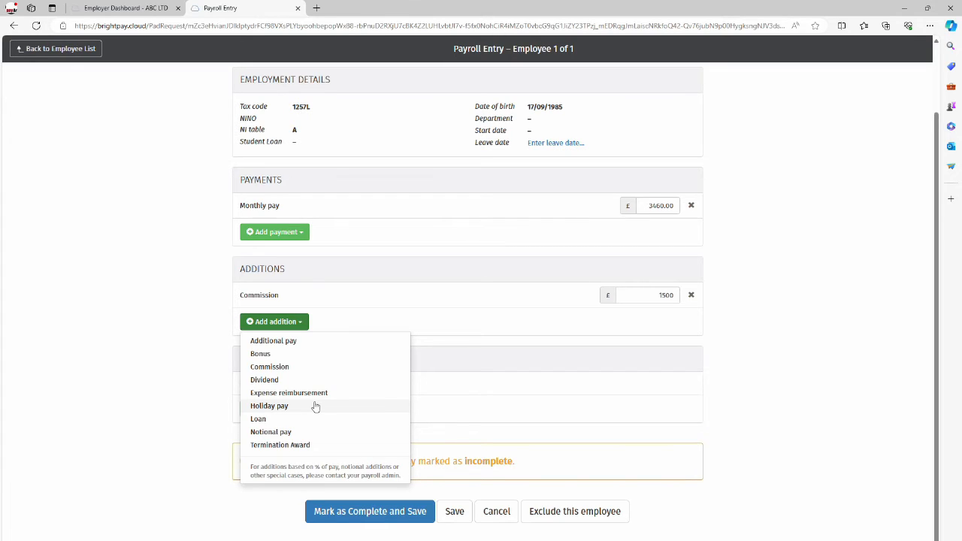
click(752, 375)
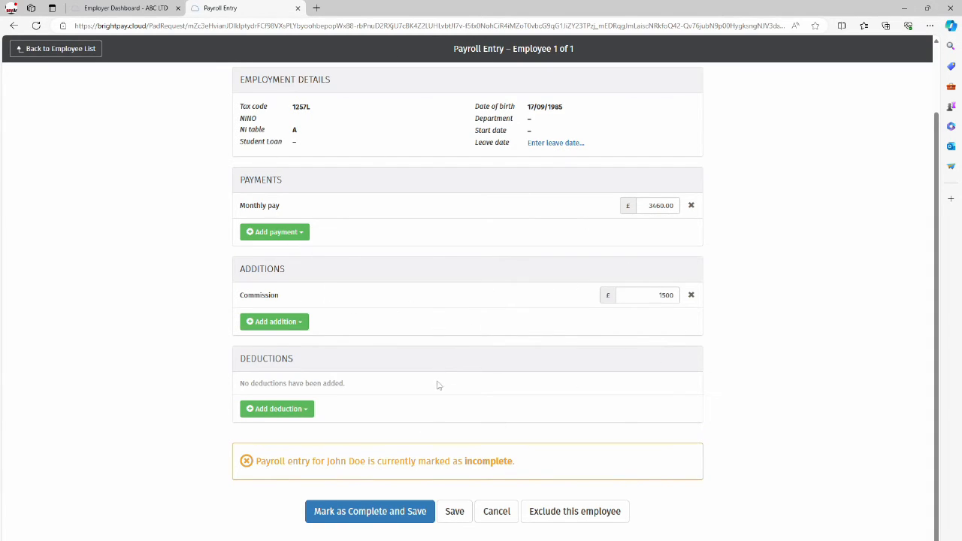
- Mark the employee's payroll entry as complete, save it and return to the employee list
click(385, 514)
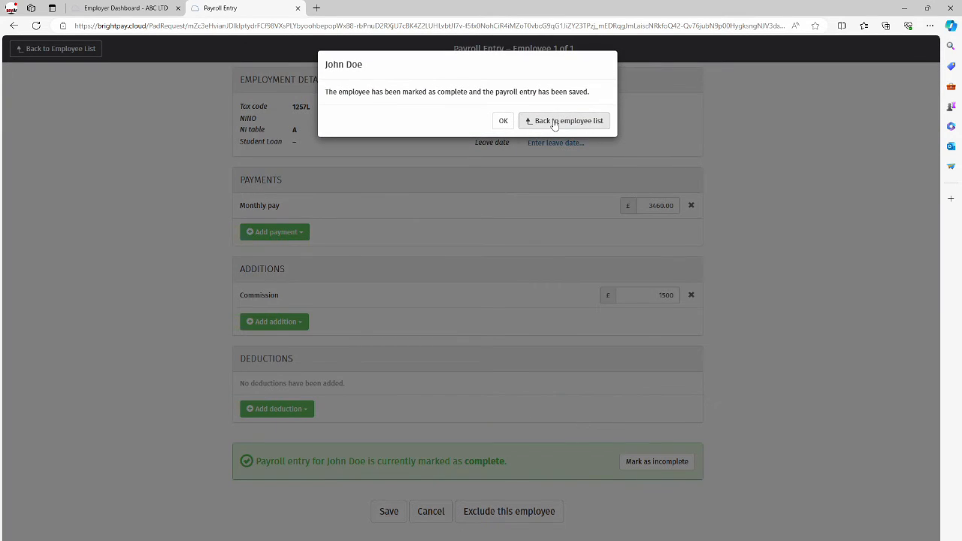
click(554, 122)
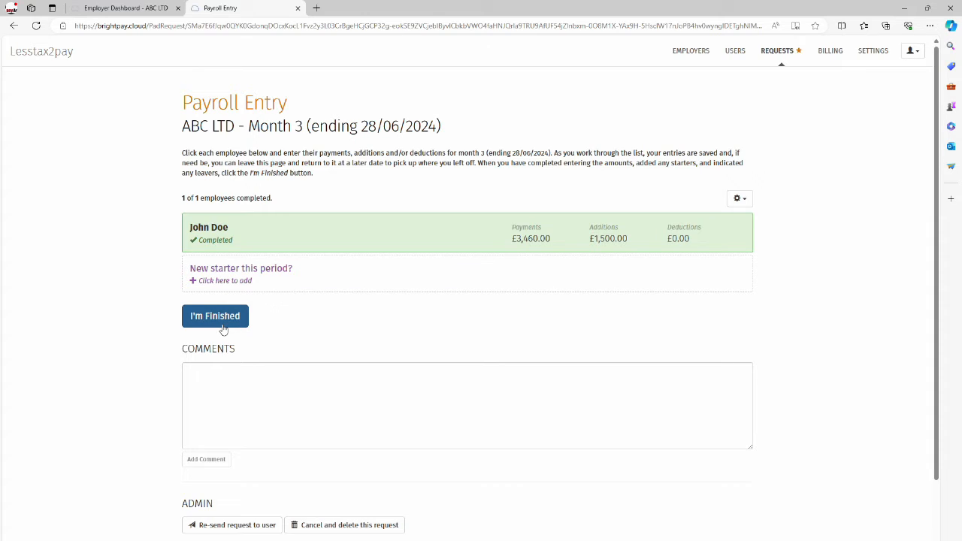
- Add a new starter for this period with the title Mrs and enter the employee's first and last name
click(284, 280)
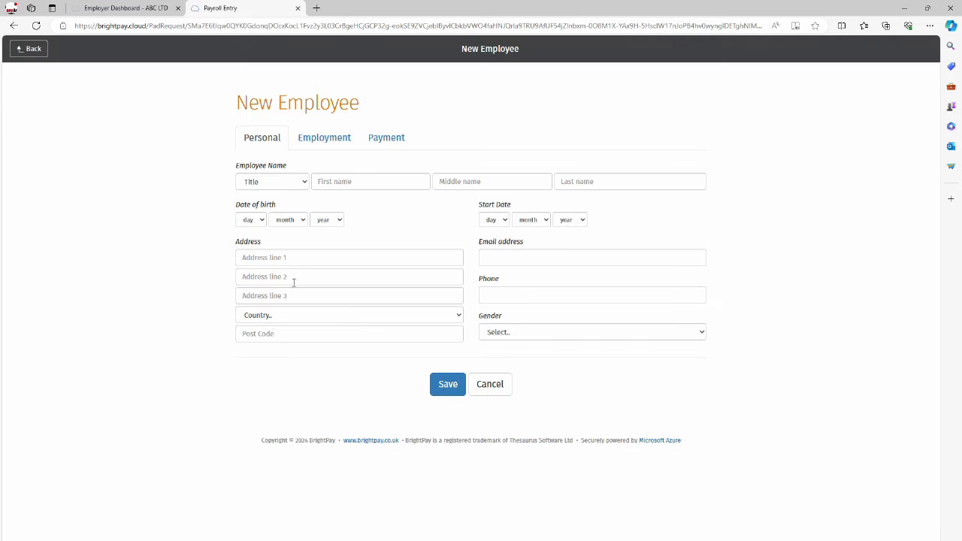
click(291, 182)
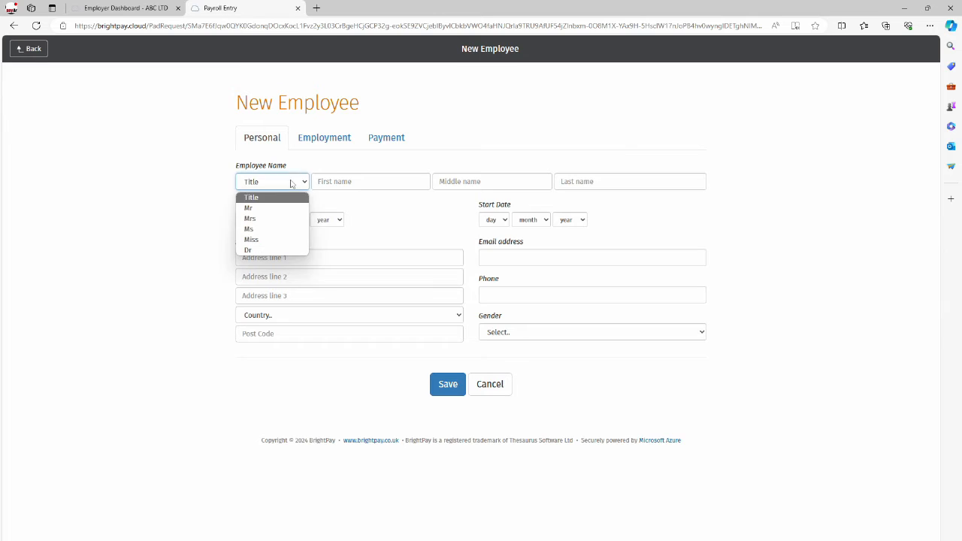
click(255, 218)
click(338, 182)
text(Jane)
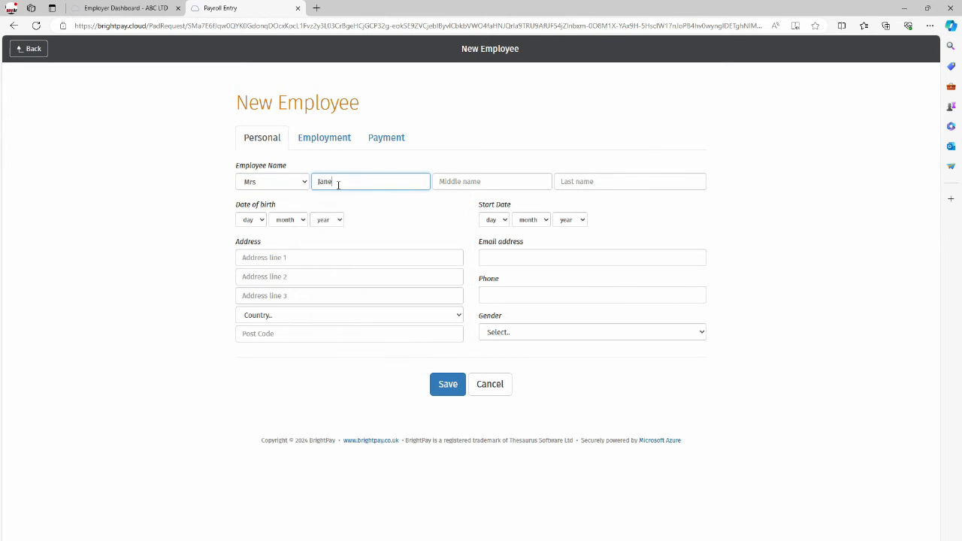
key(Tab)
key(Tab)
text(DOe)
key(Tab)
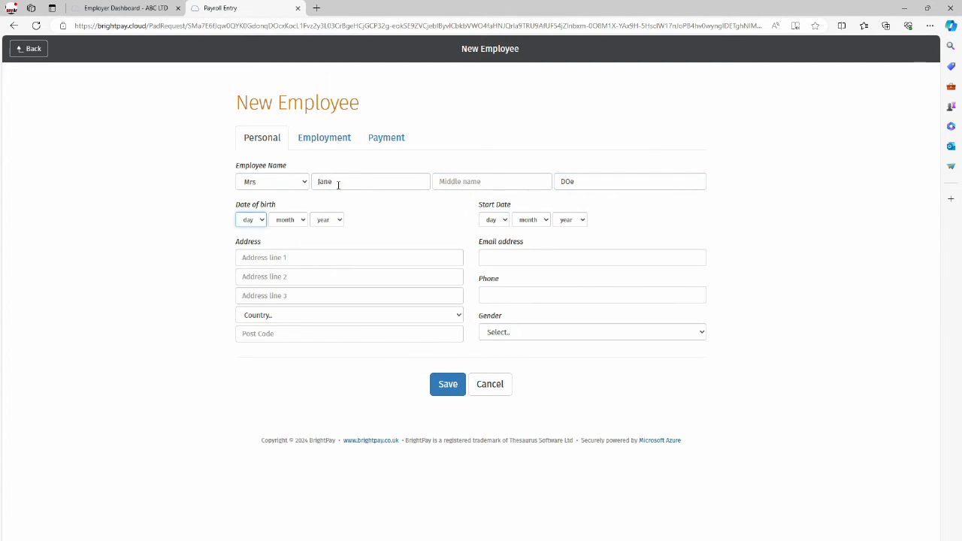
- Enter the new employee's date of birth as day, month and year
click(256, 221)
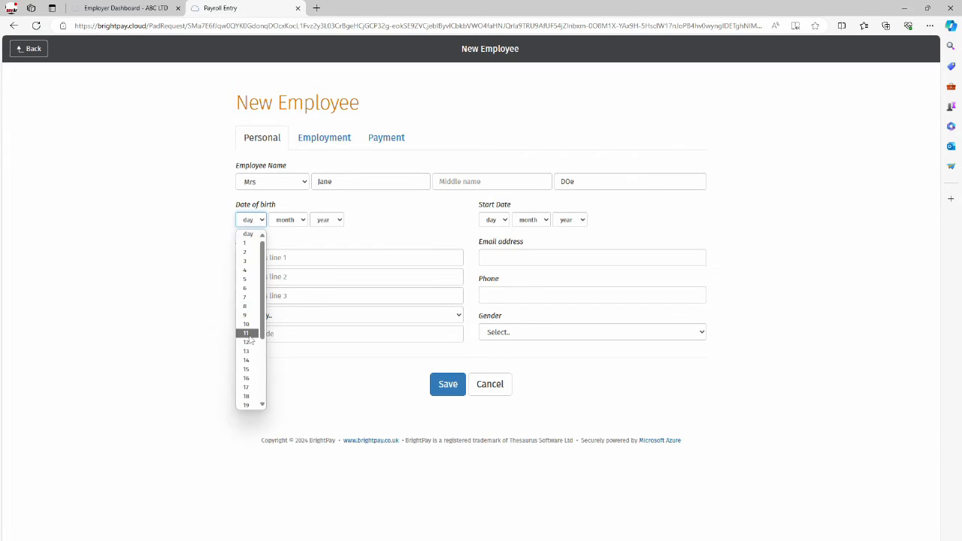
click(247, 369)
click(280, 220)
click(289, 269)
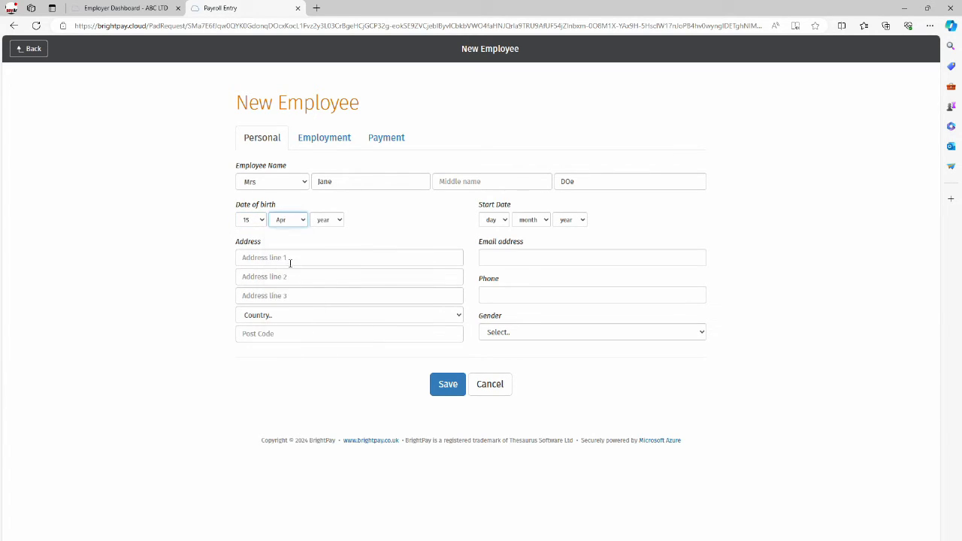
click(325, 221)
scroll(323, 324, down, 10)
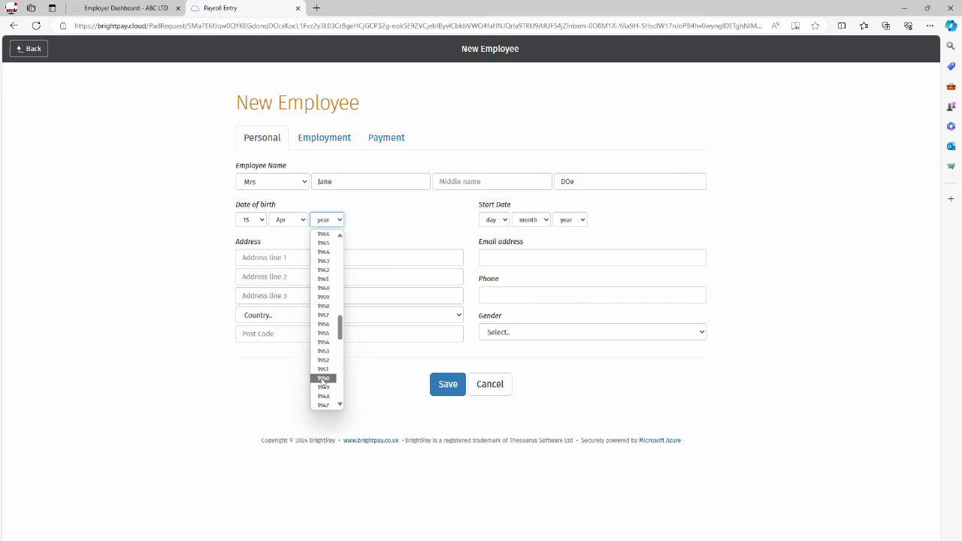
scroll(323, 323, up, 5)
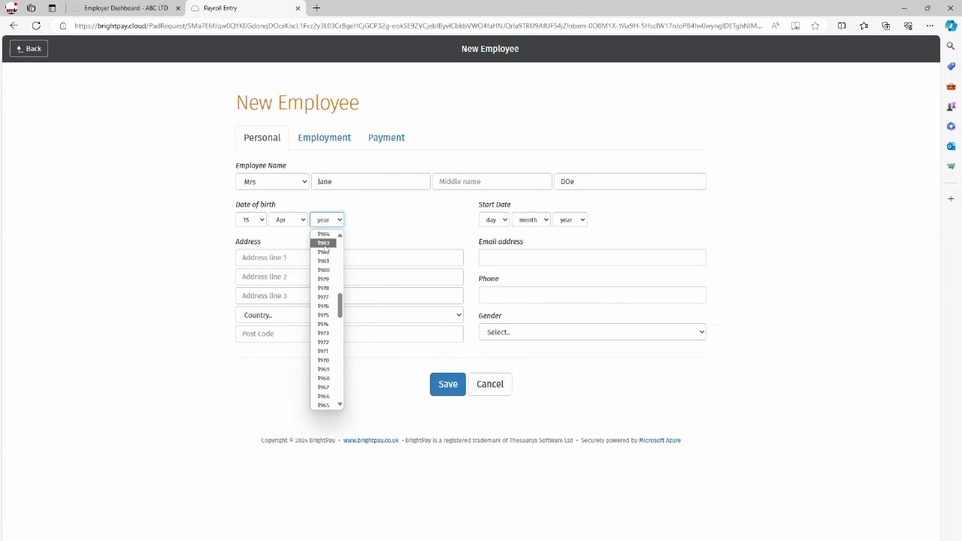
click(323, 332)
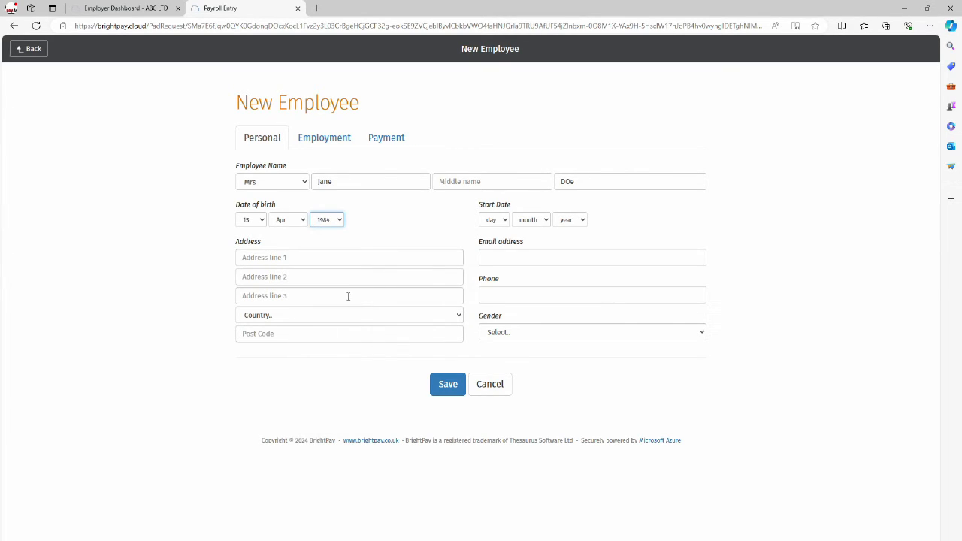
- Set the new employee's start date to 1 Jun 2024
click(499, 222)
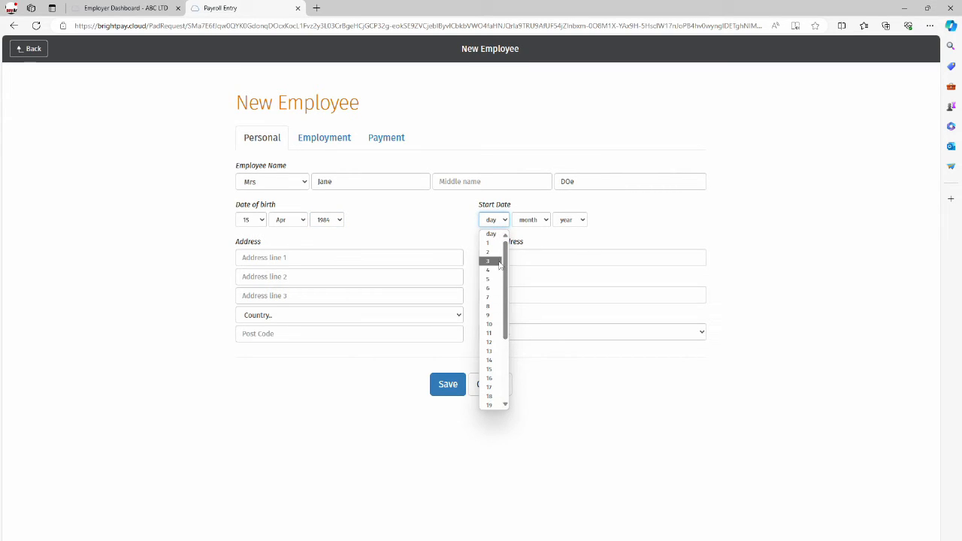
click(490, 243)
click(530, 219)
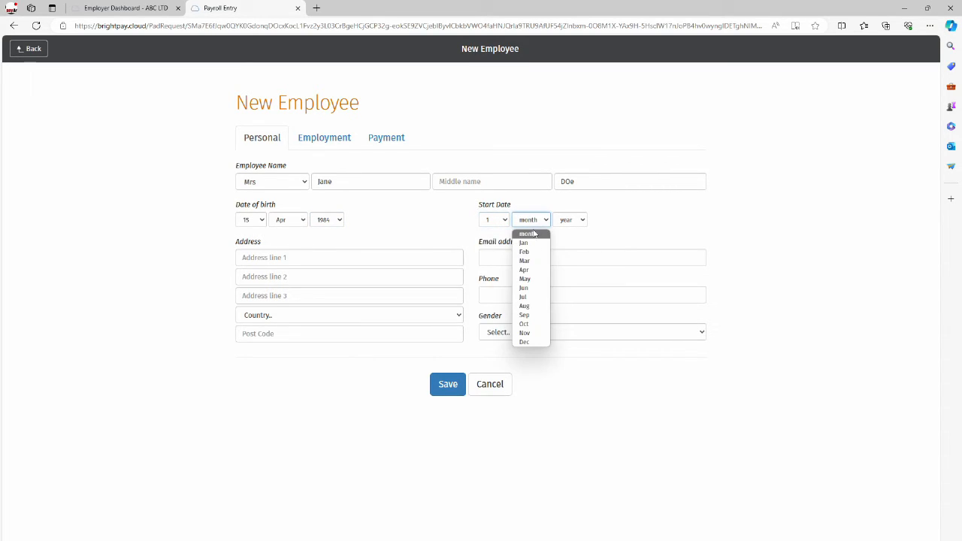
click(531, 287)
click(576, 221)
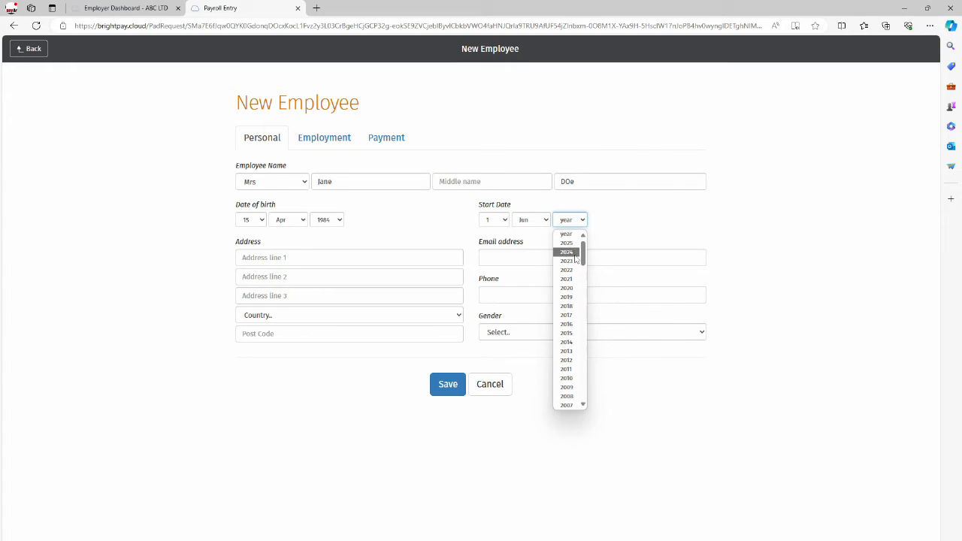
click(574, 252)
- Fill in the three address lines with the new employee's street, town and county
click(312, 257)
text(1)
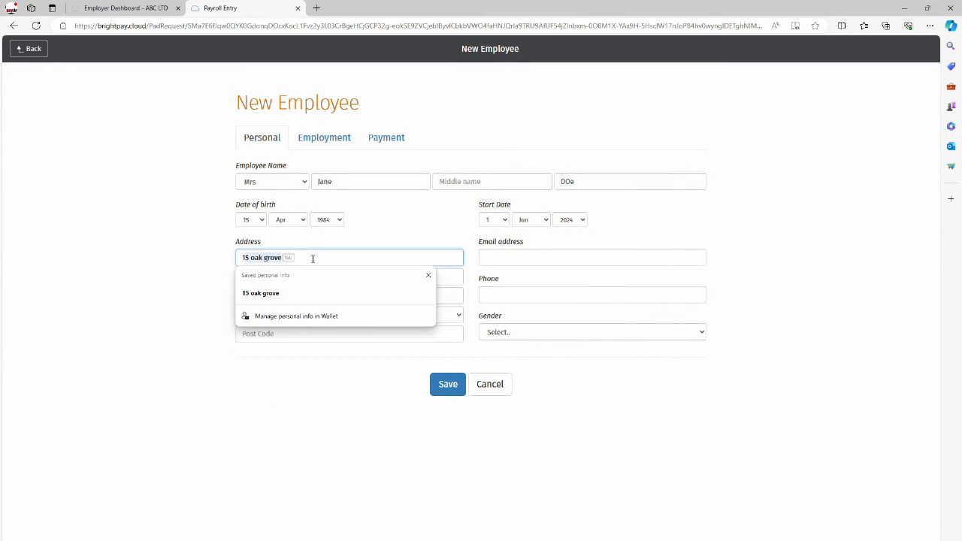
text(69 High Street)
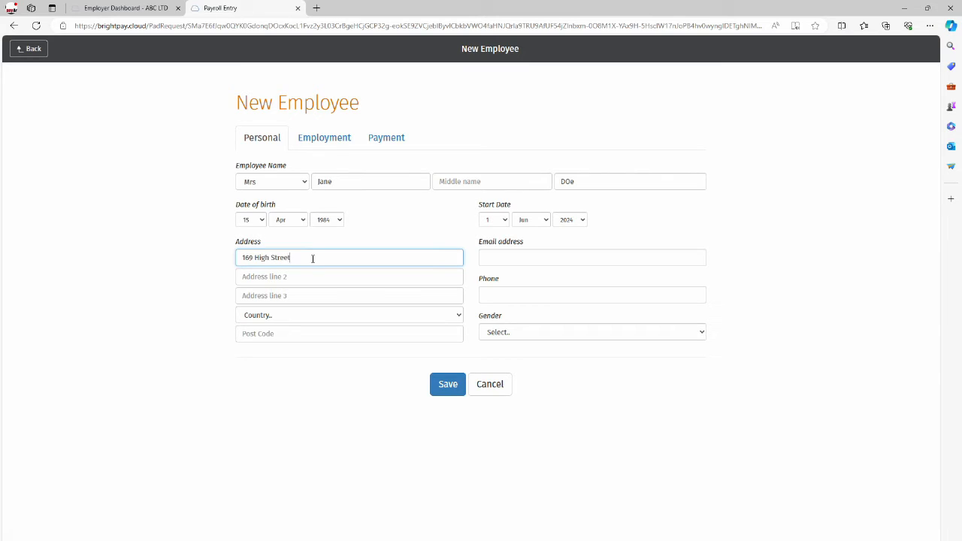
key(Tab)
text(Barnet)
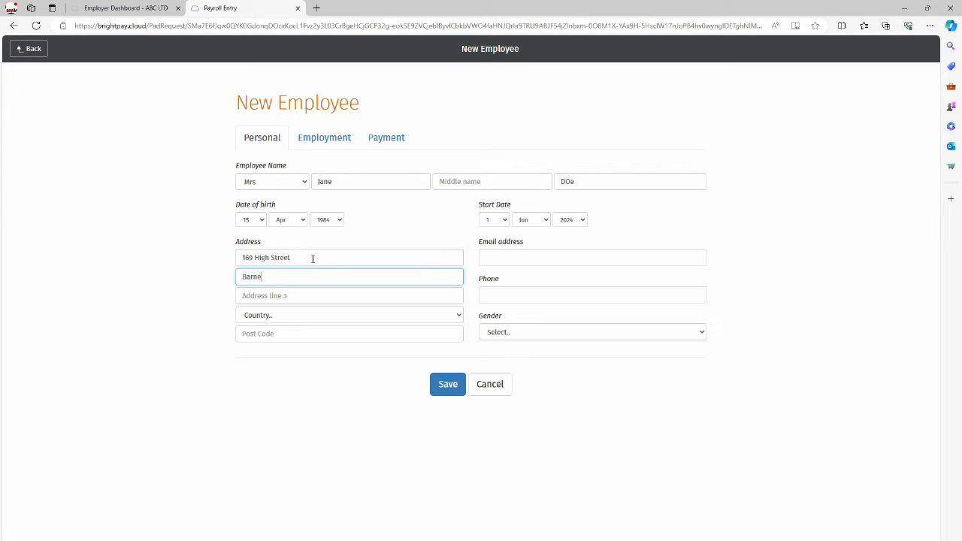
key(Tab)
key(Tab)
key(shift+Tab)
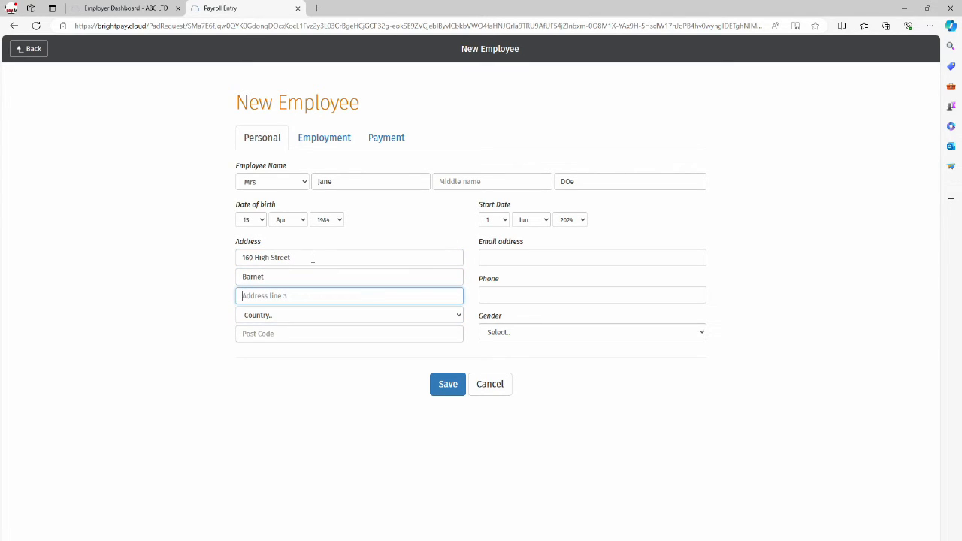
text(Herts)
key(Tab)
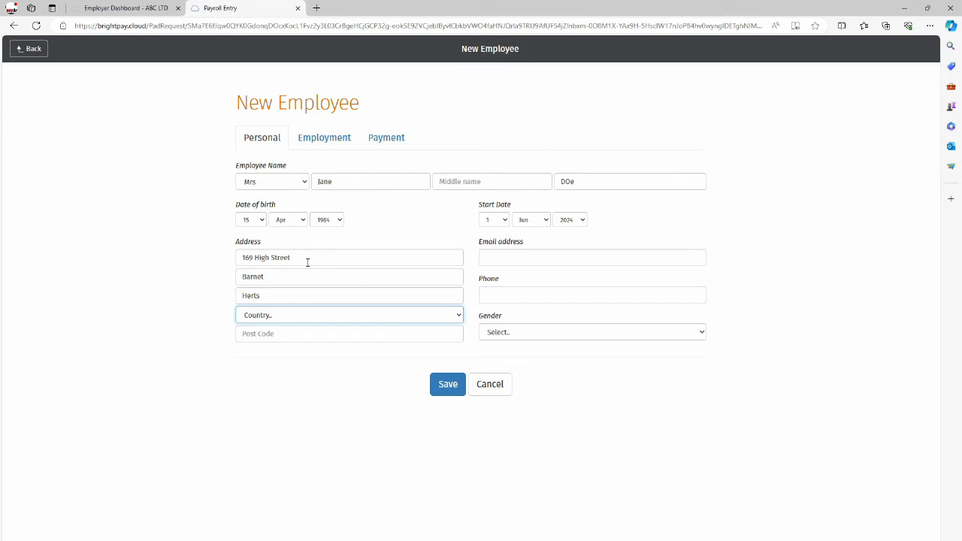
- Set the address country to England and enter the new employee's post code
click(323, 315)
click(289, 339)
click(289, 340)
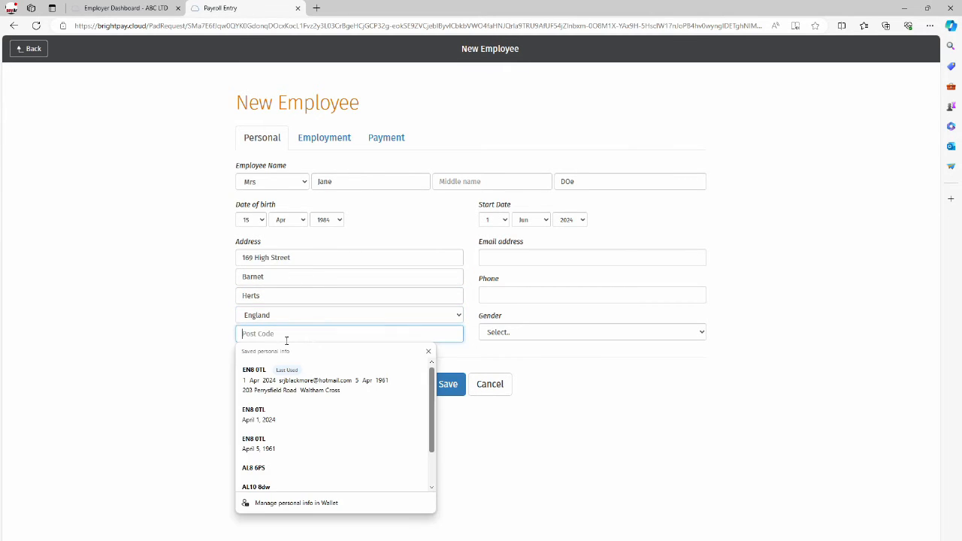
text(Al)
key(BackSpace)
key(BackSpace)
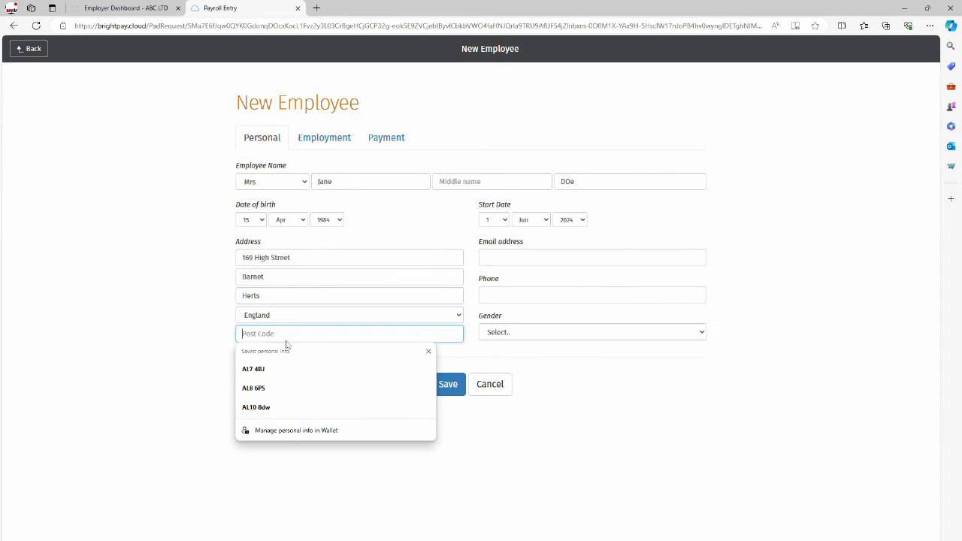
text(EN5)
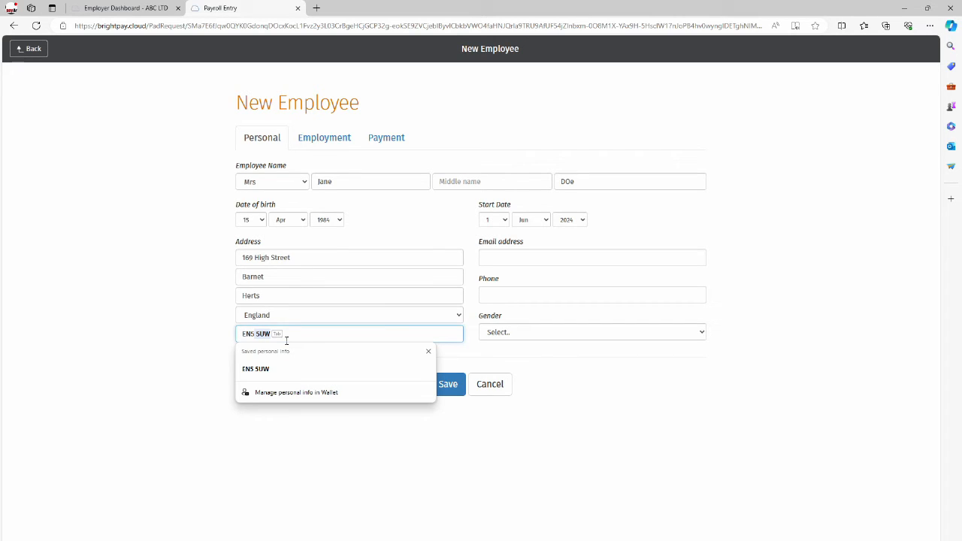
key(Tab)
- Enter the new employee's e-mail address and set the gender to Female
click(534, 256)
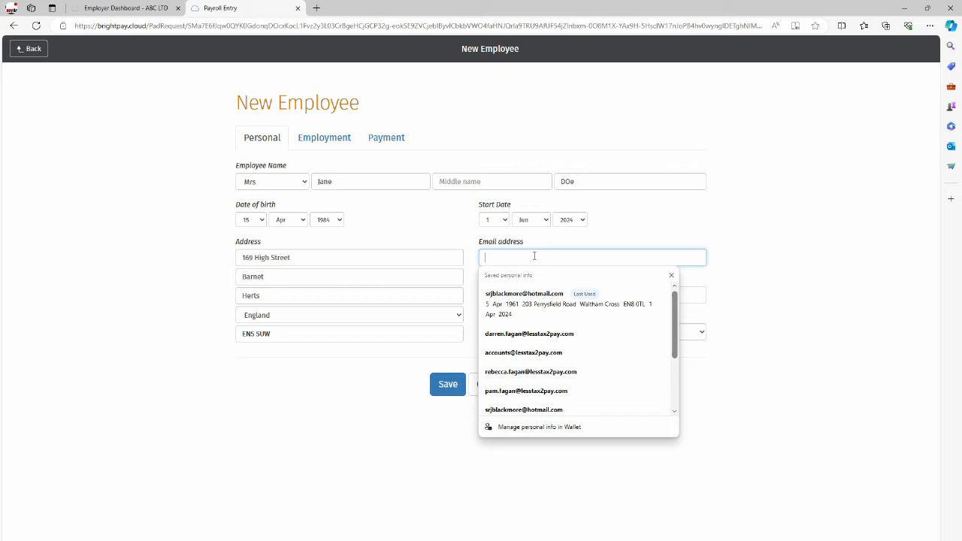
text(payrol)
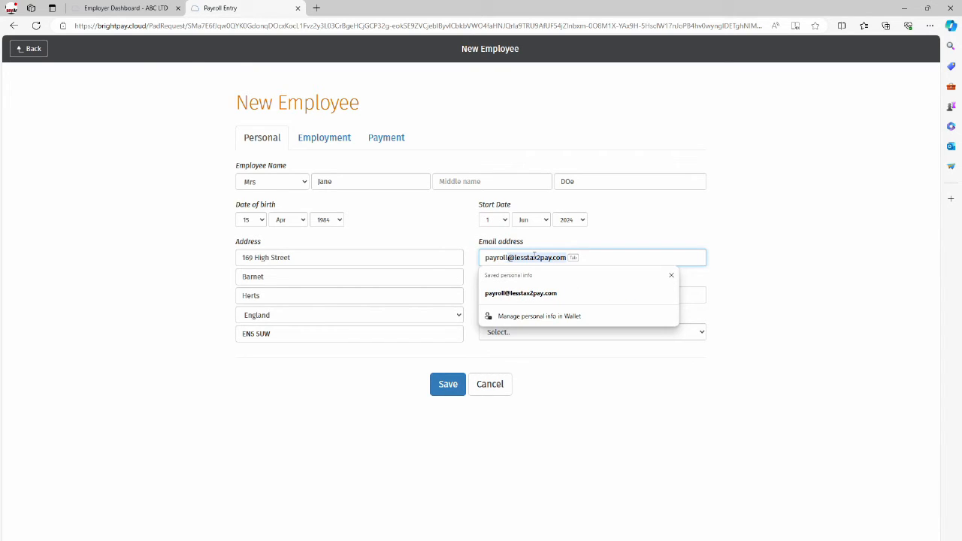
text(l)
key(Tab)
click(511, 331)
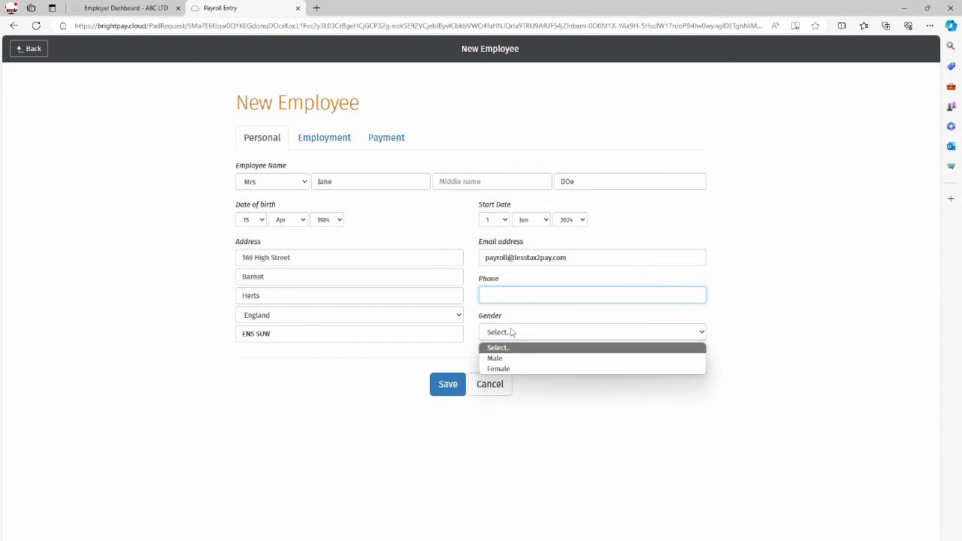
click(500, 368)
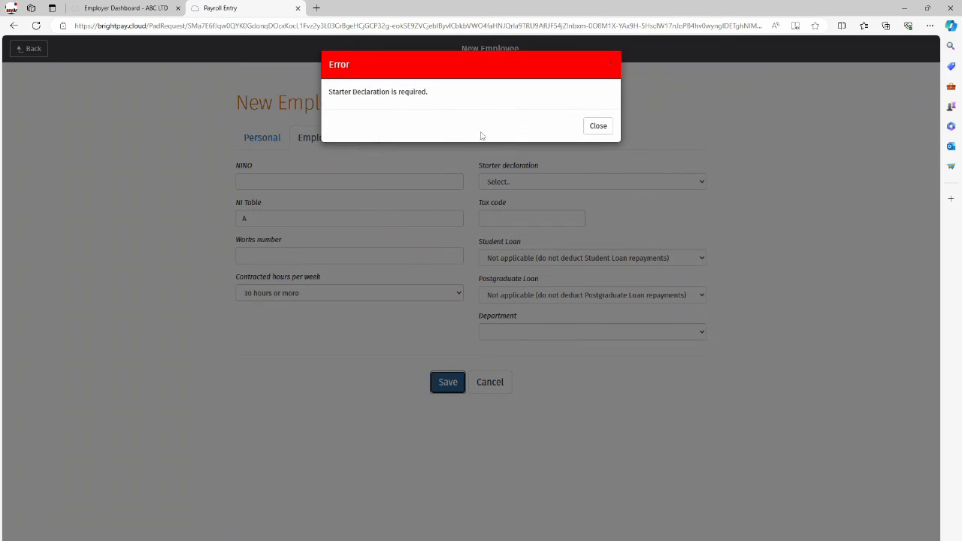
- Dismiss the error message and enter the new employee's National Insurance number in the employment details
click(595, 122)
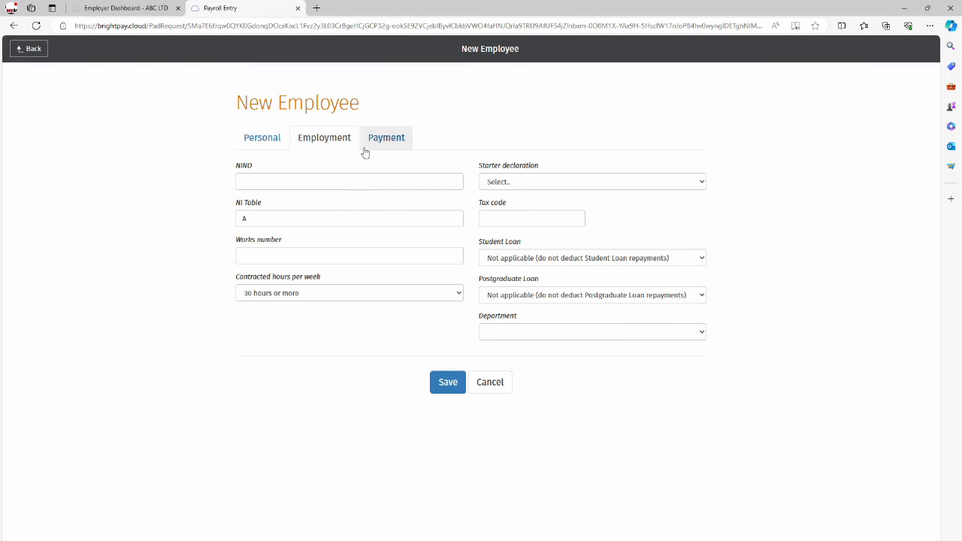
click(308, 182)
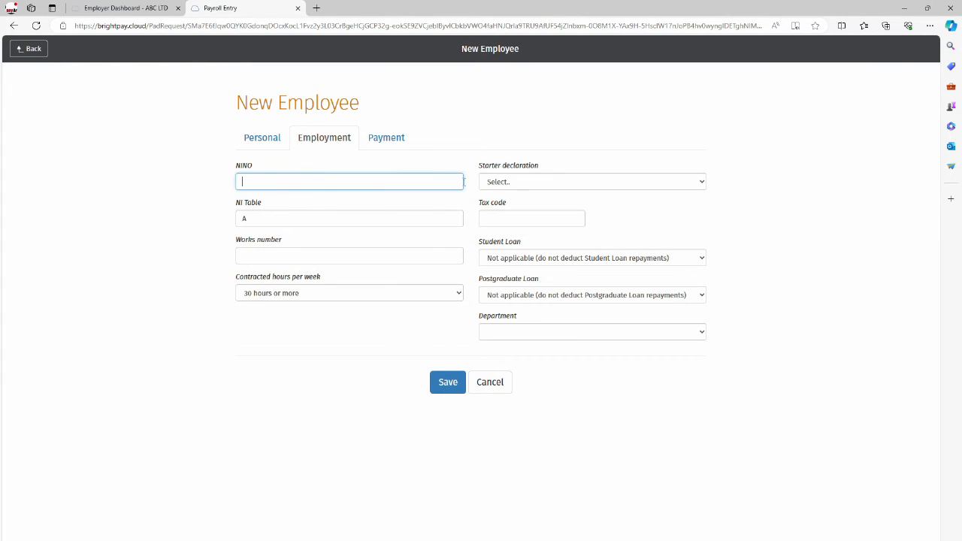
text(AA 11 11 11 A)
key(Tab)
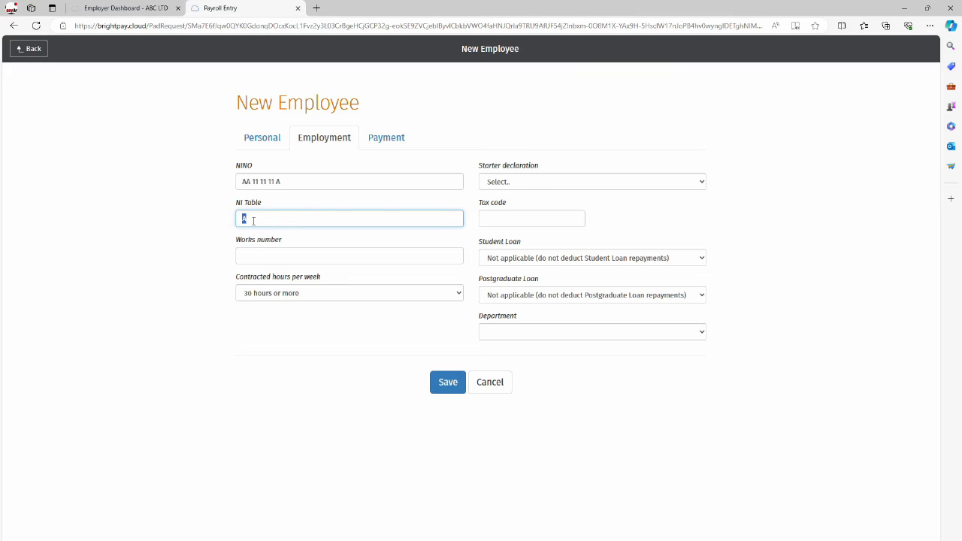
- Set the starter declaration to (A), first employment since 6th April, and try to save the new employee
click(551, 182)
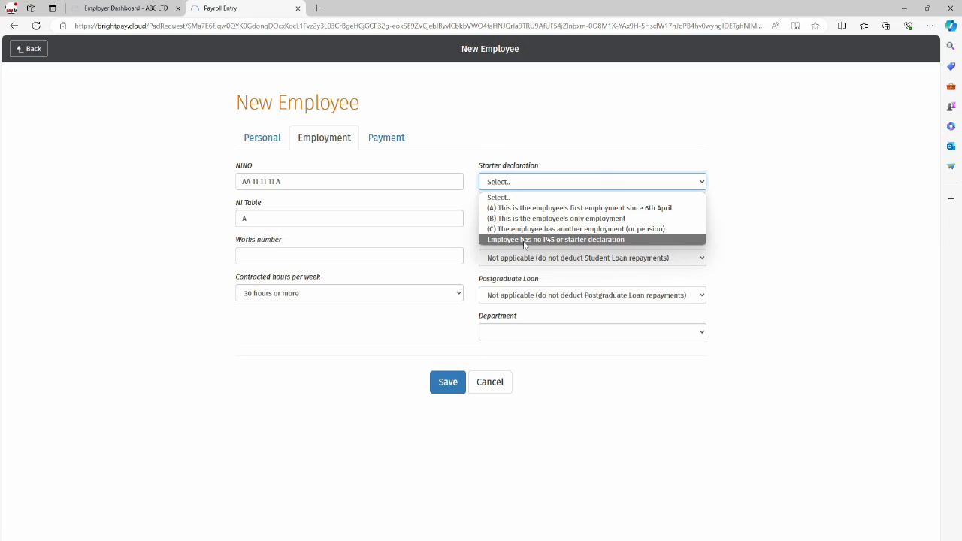
click(549, 210)
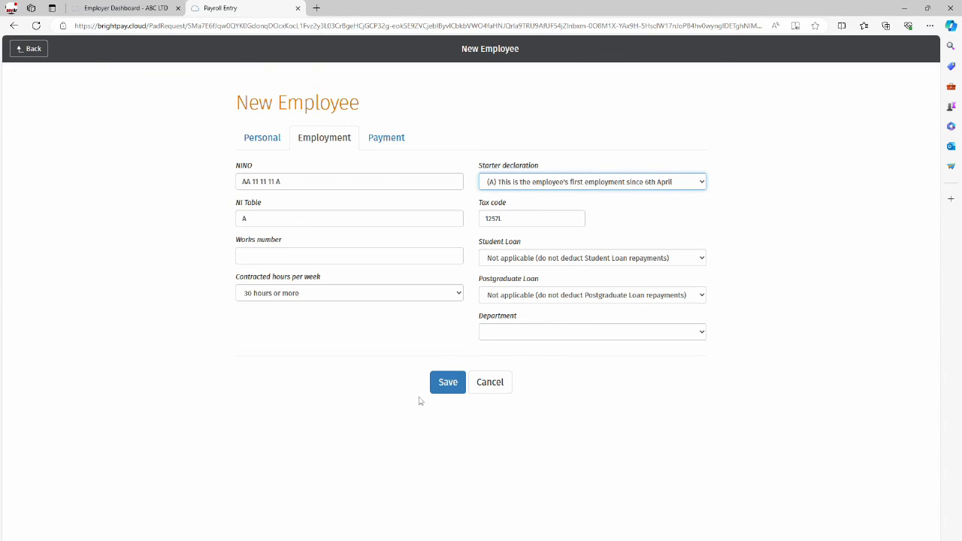
click(445, 386)
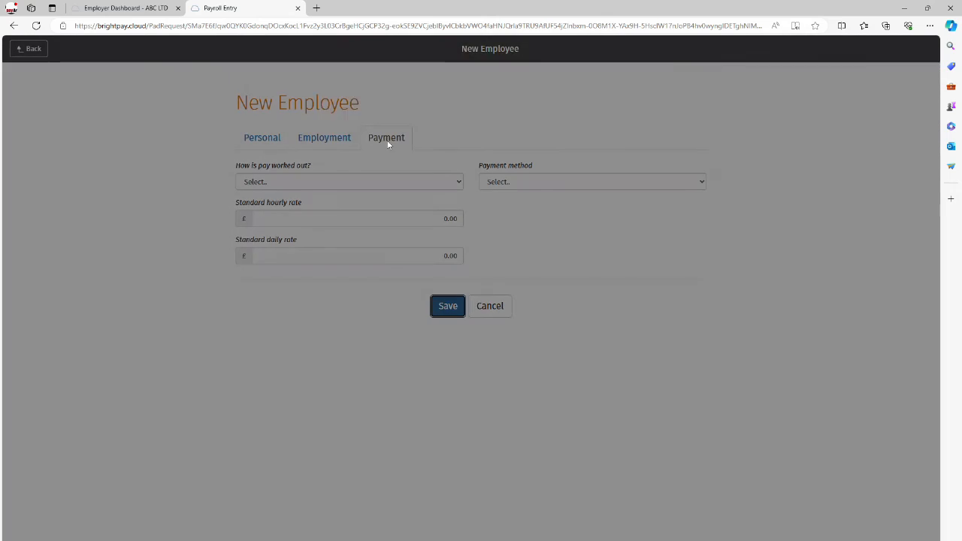
click(597, 126)
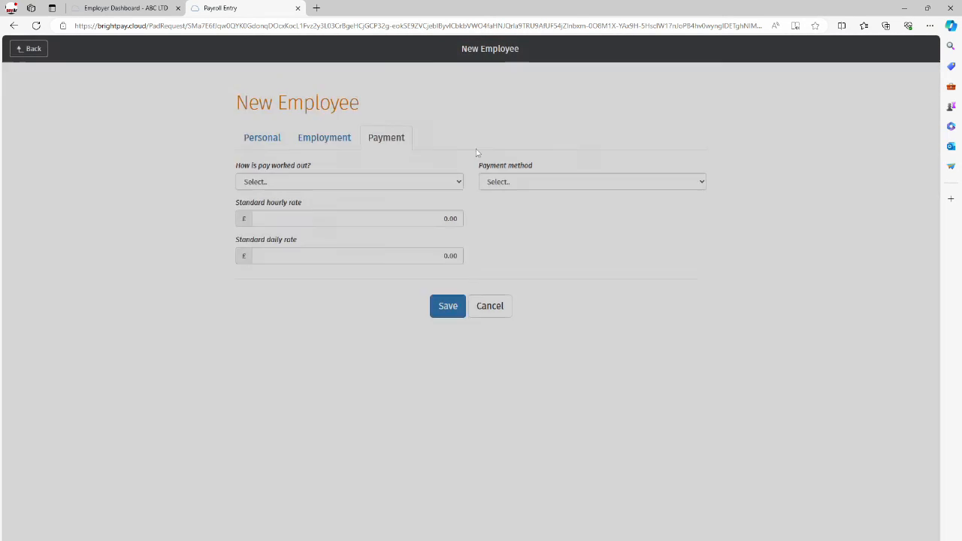
- Base the new employee's pay on a monthly rate / annual salary and set the monthly rate to £2500
click(406, 182)
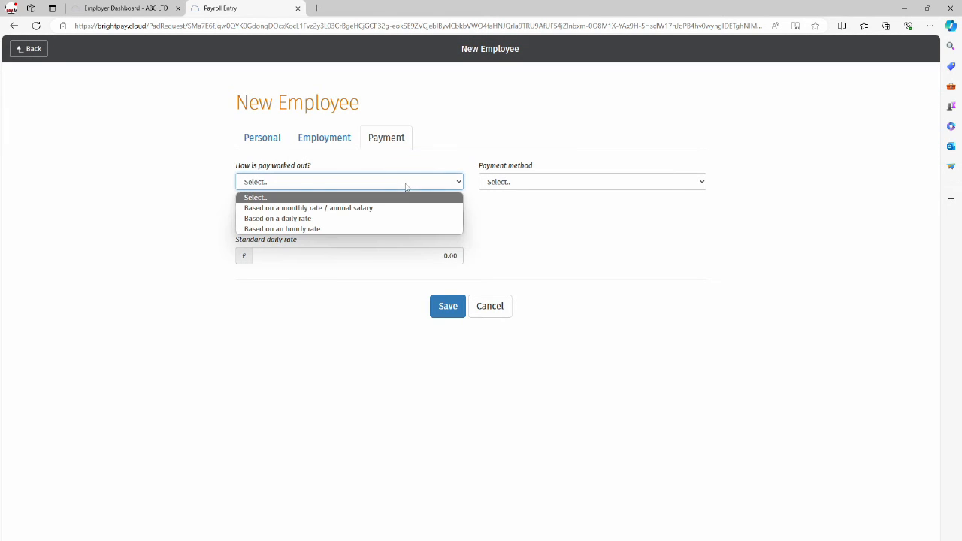
click(312, 208)
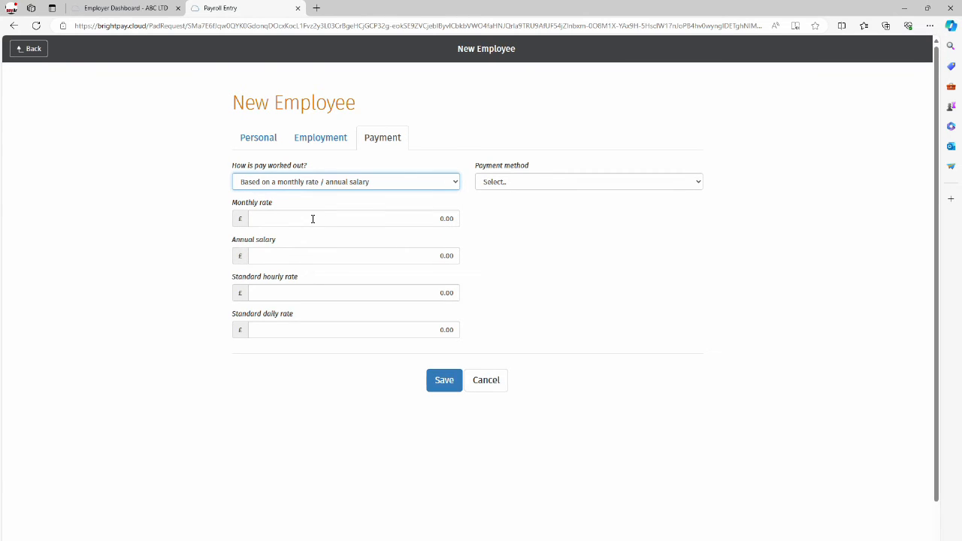
click(312, 219)
text(2500)
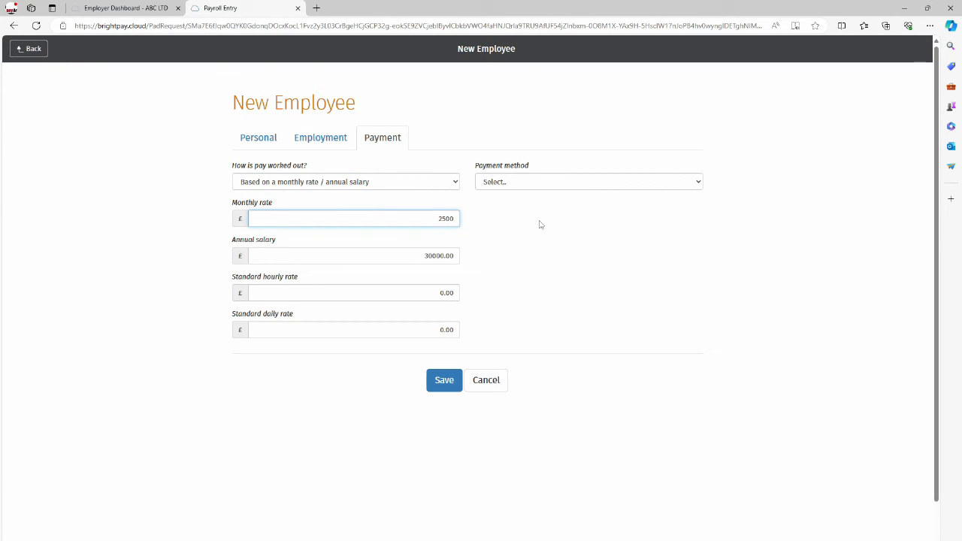
key(Tab)
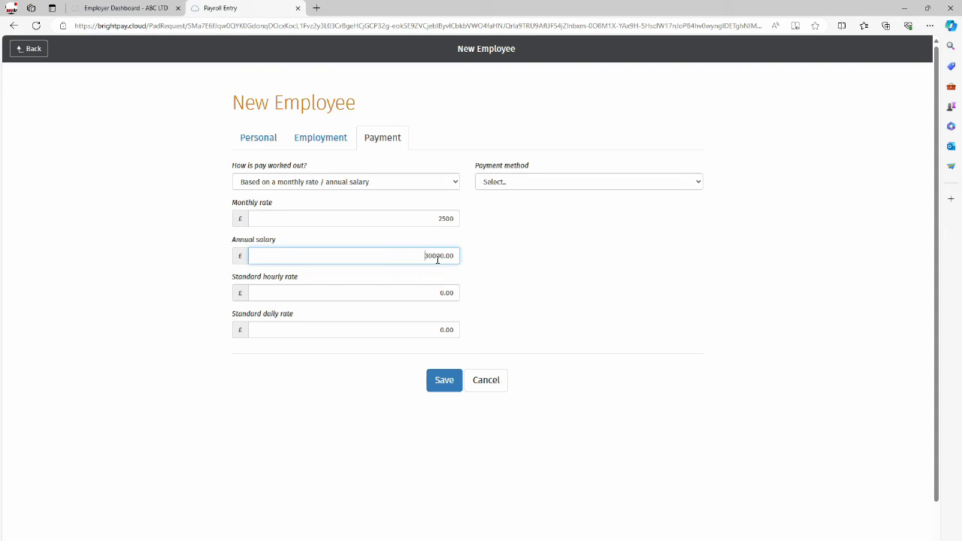
- Replace the new employee's annual salary with £45000
drag(424, 257, 514, 260)
text(45000)
key(Tab)
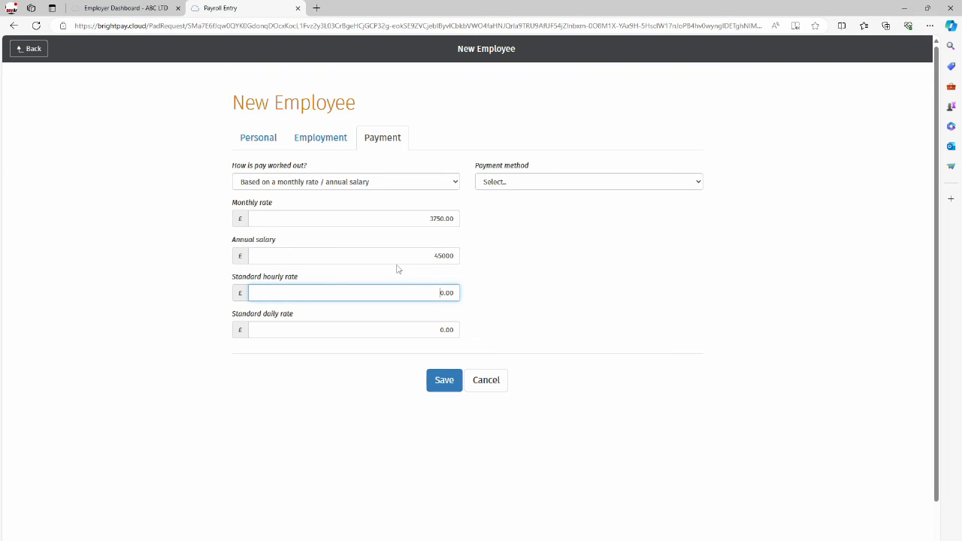
- Set the payment method to Credit transfer, leave the bank details blank and save the new employee
click(524, 183)
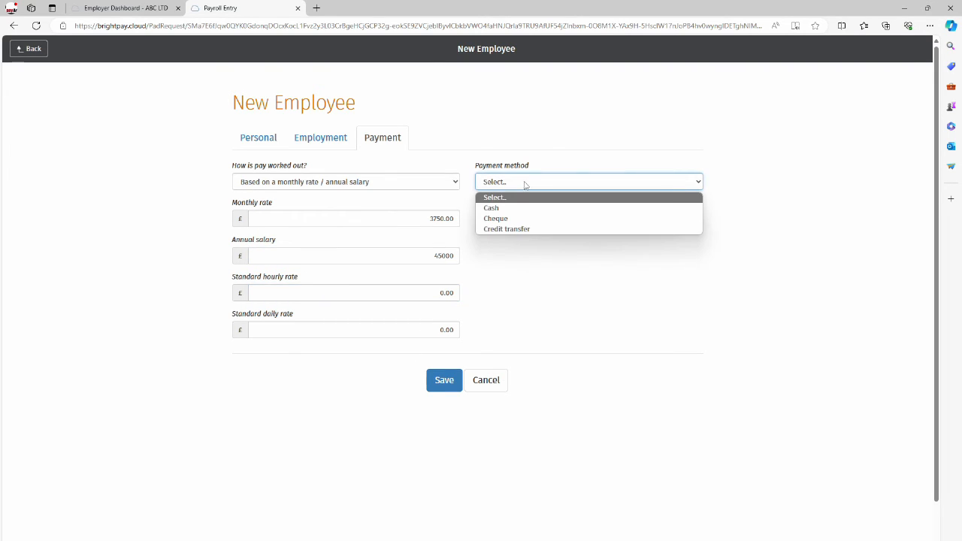
click(524, 229)
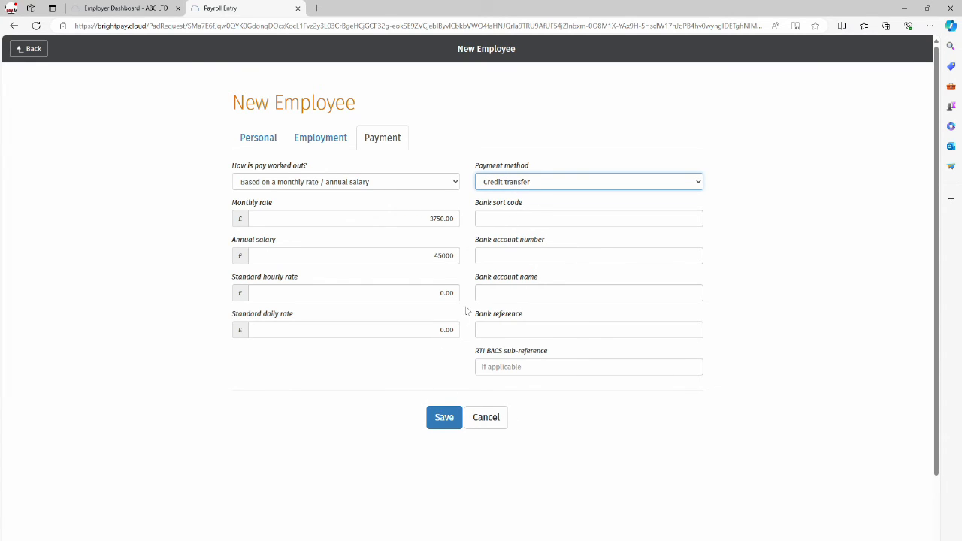
click(444, 424)
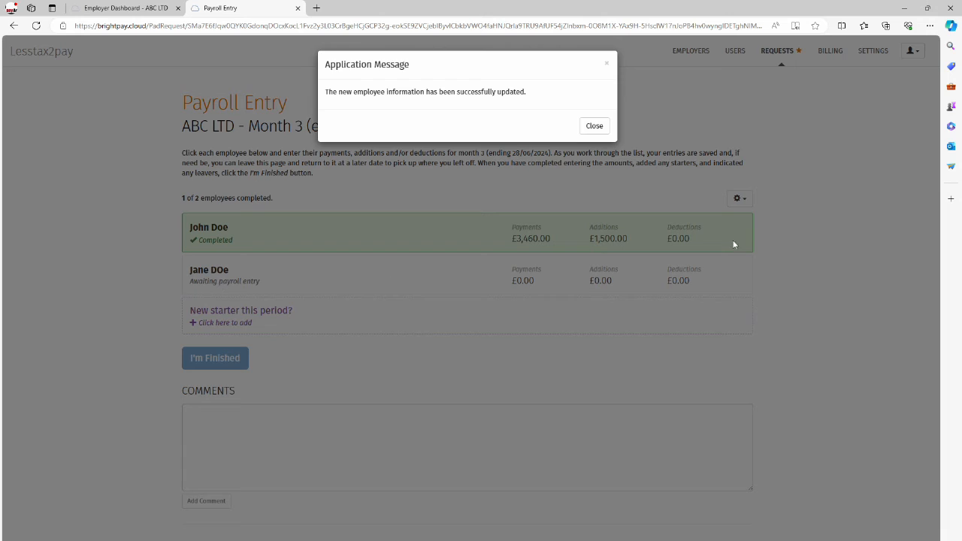
click(593, 127)
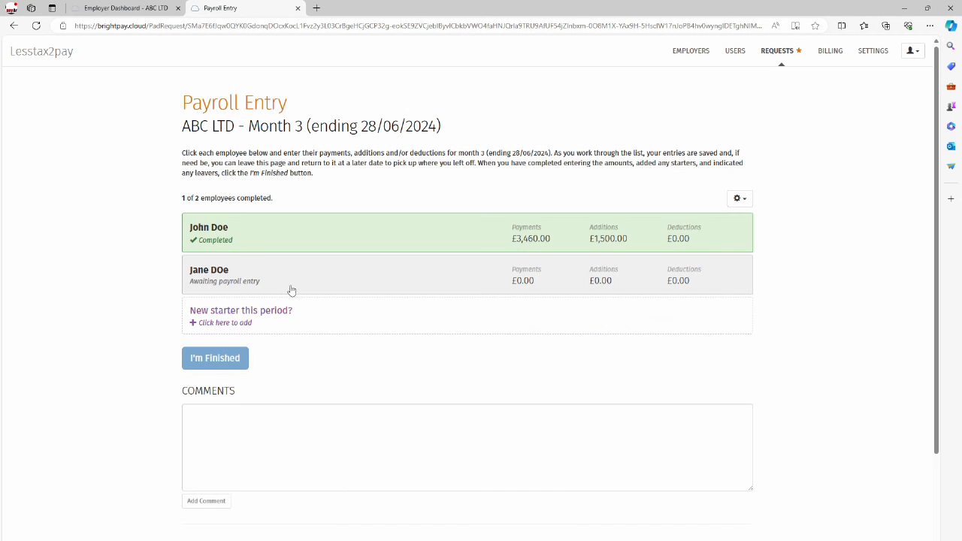
- Open the new employee's month 3 payroll entry and add a Monthly pay payment
click(563, 279)
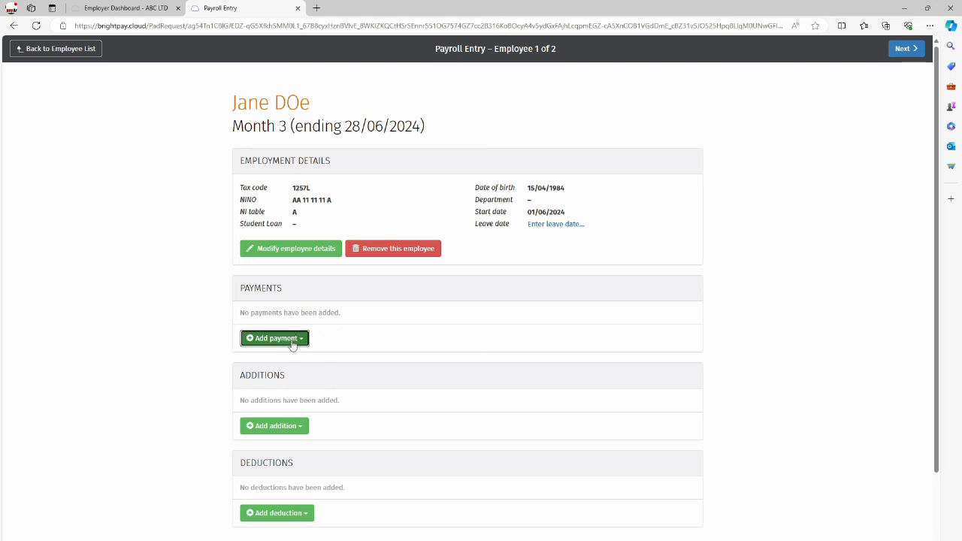
click(293, 340)
click(290, 356)
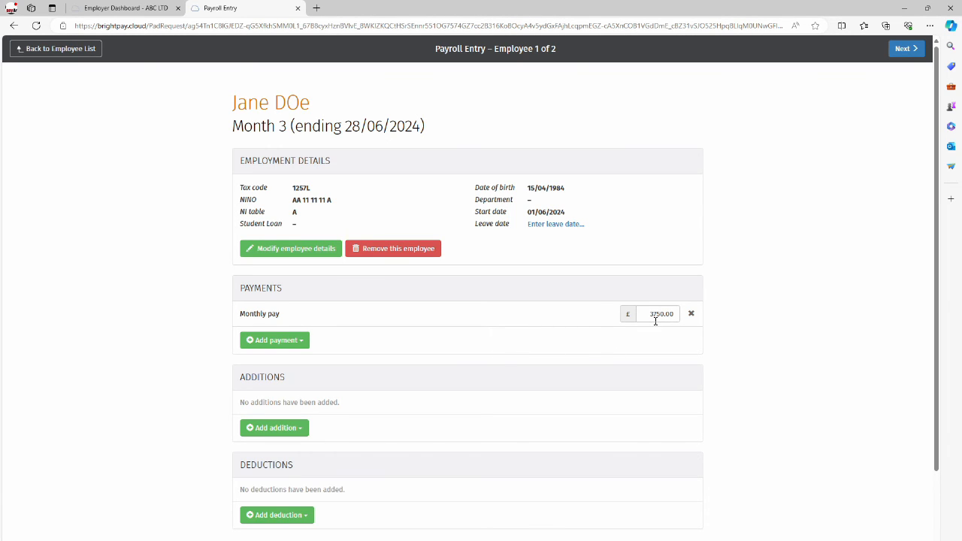
scroll(372, 323, down, 1)
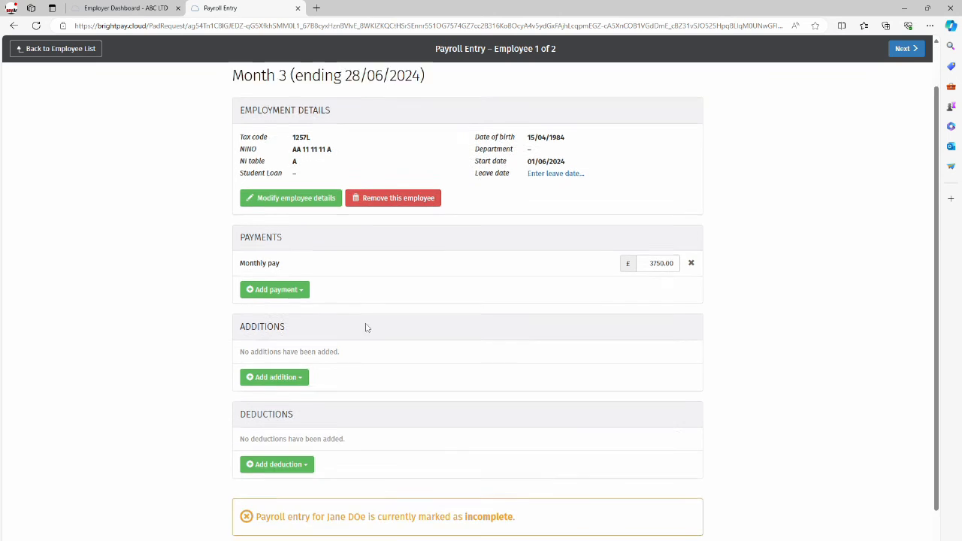
scroll(366, 328, down, 1)
click(294, 311)
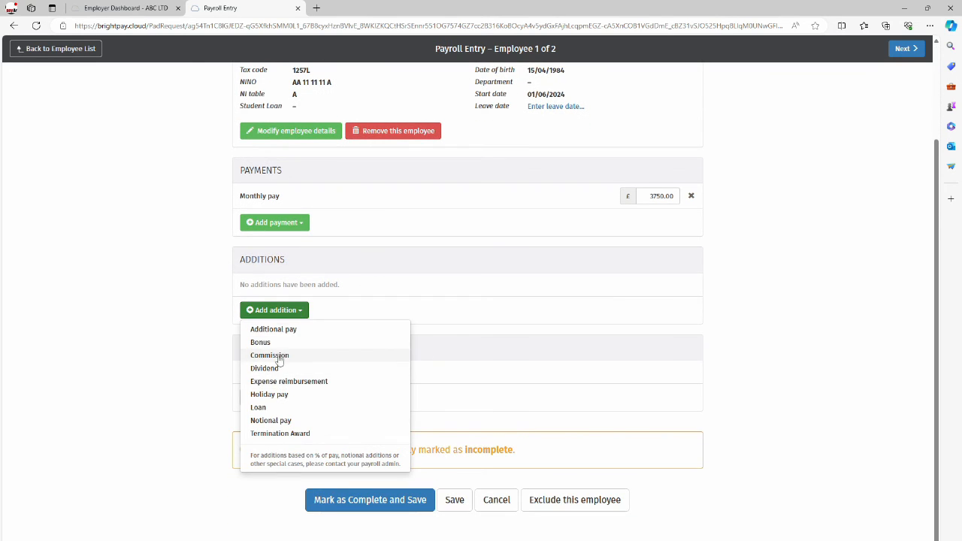
click(376, 305)
click(287, 397)
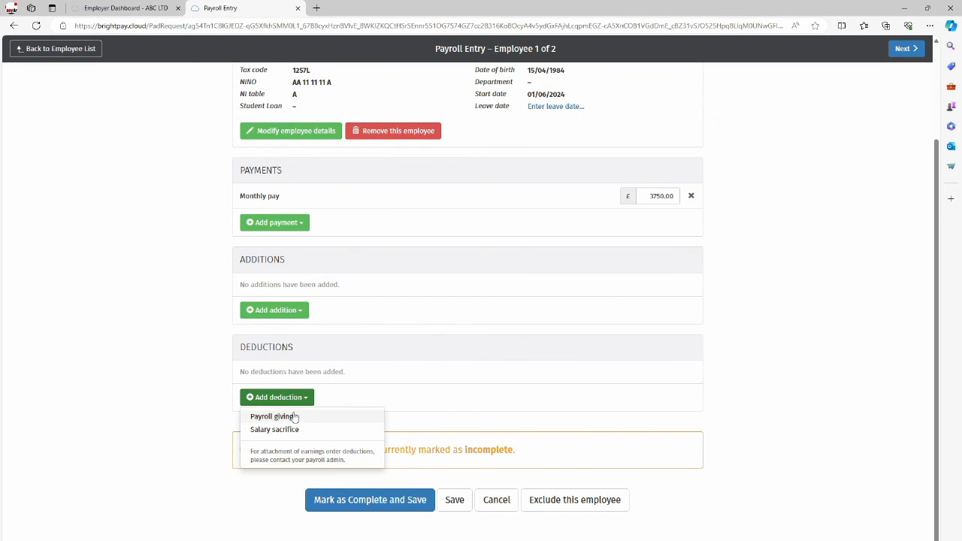
click(439, 357)
- Mark the new employee's payroll entry as complete and submit the finished month 3 payroll entry for ABC LTD
click(406, 500)
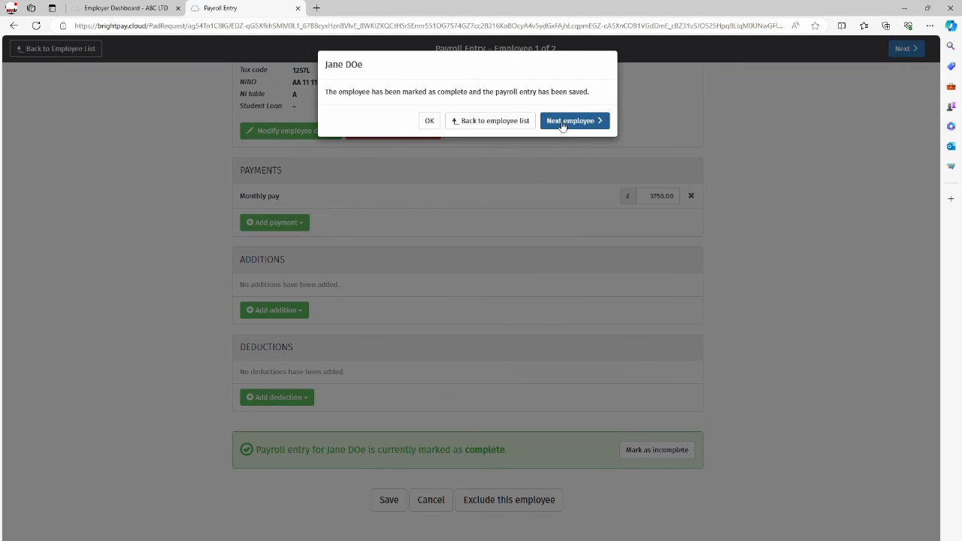
click(492, 120)
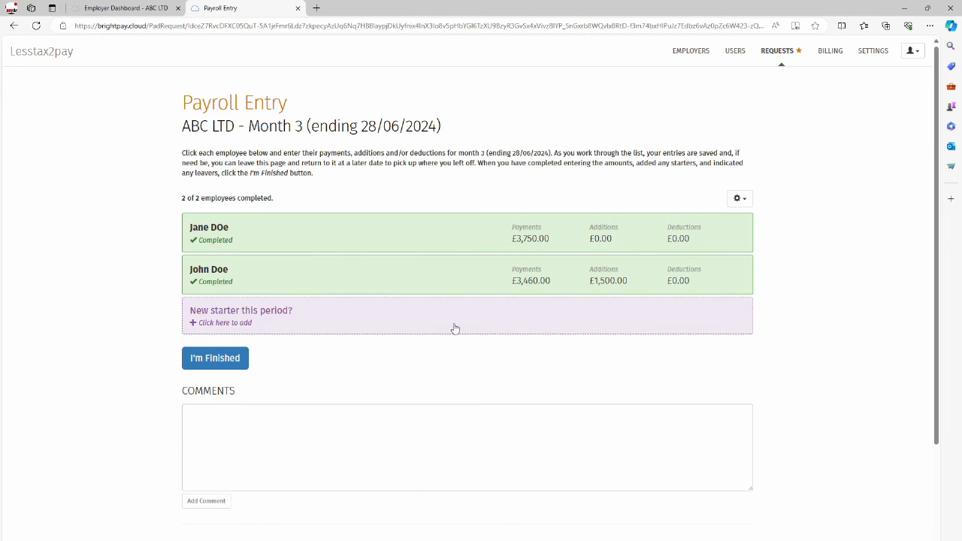
click(213, 362)
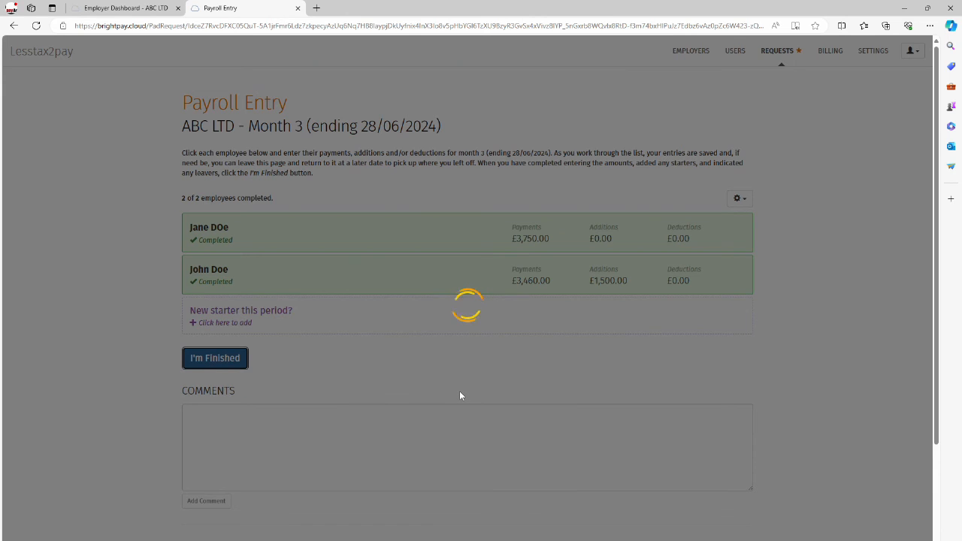
click(594, 124)
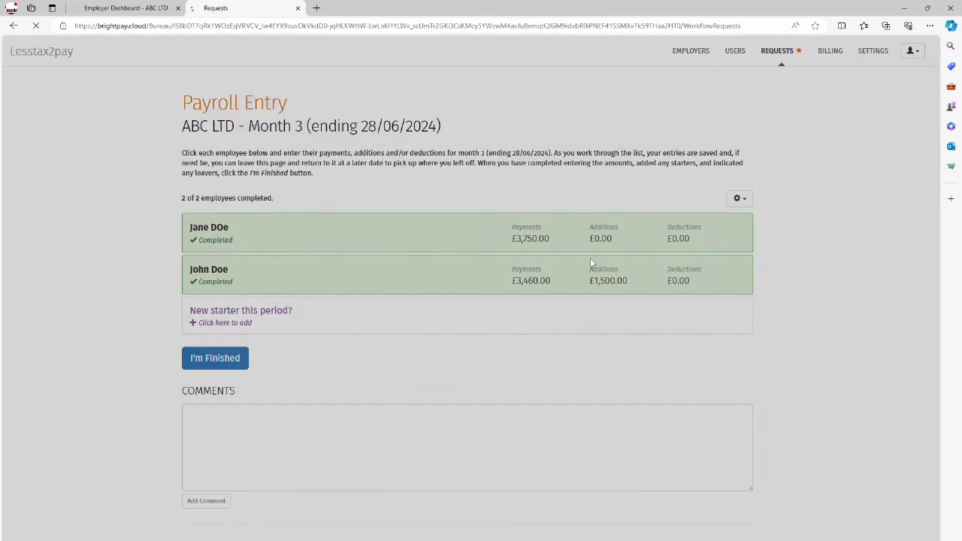
- Return to the ABC LTD Employer Dashboard and dismiss the Outlook notification
click(127, 8)
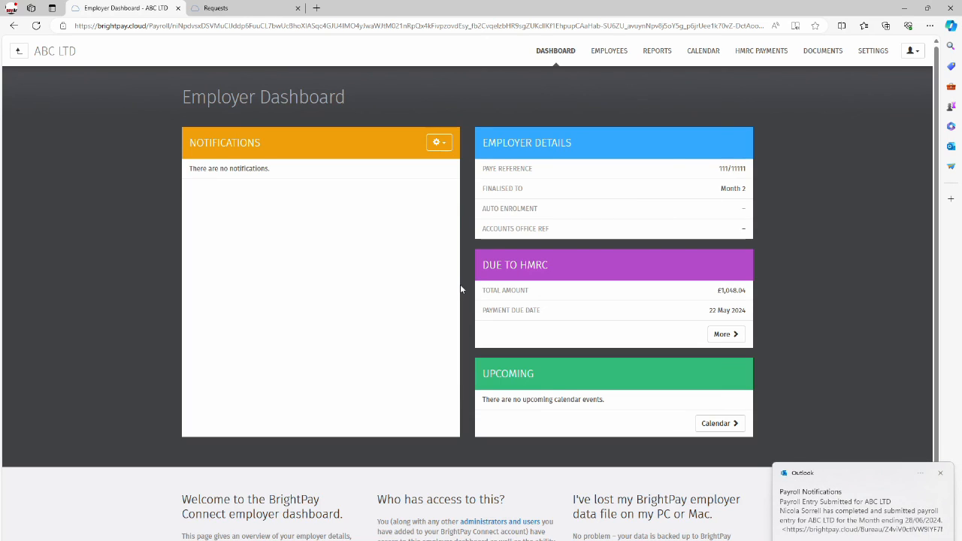
click(940, 475)
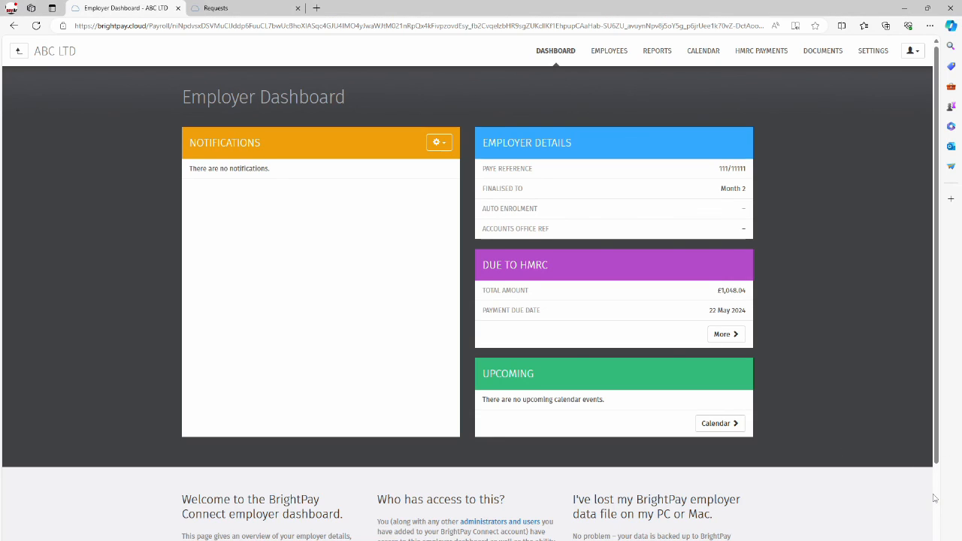